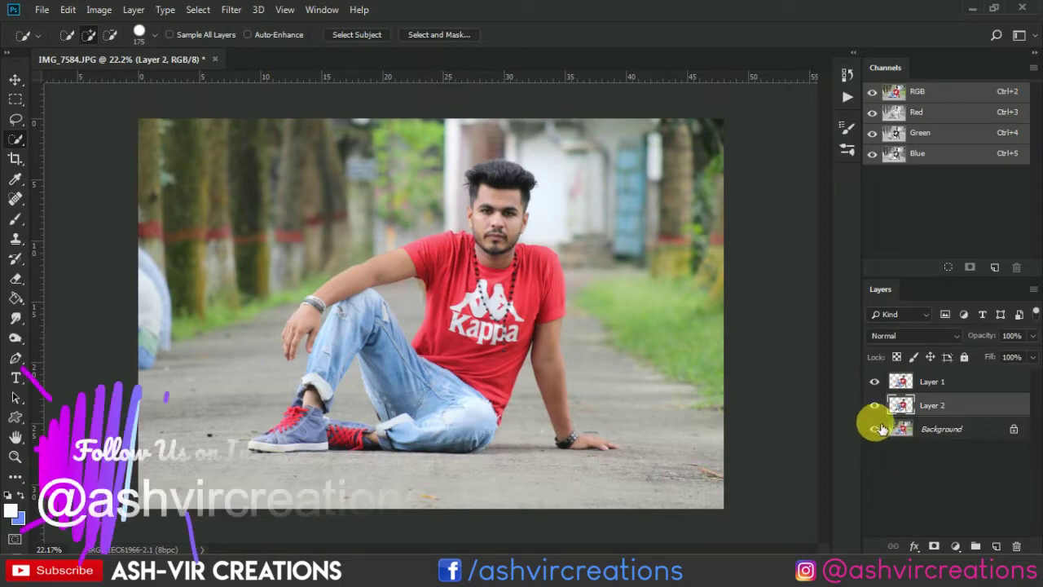
- Hide the Background layer and delete Layer 2, the extra copy of the man's cutout
click(874, 429)
key(Delete)
key(v)
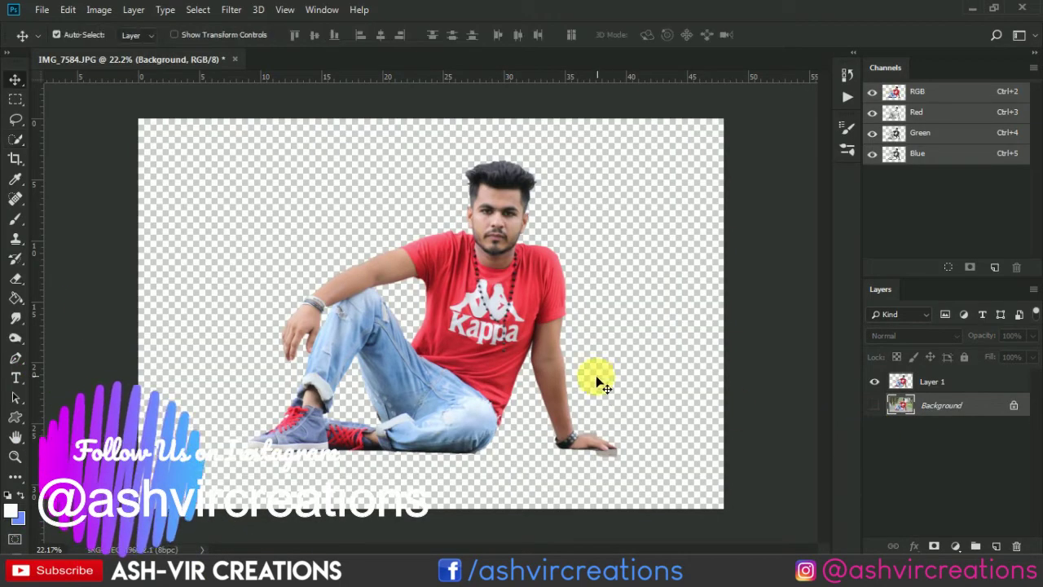
- Open countryside-daylight-environment-36359 from the Desktop and paste the forest image into IMG_7584 between the Background and the man's cutout
click(40, 9)
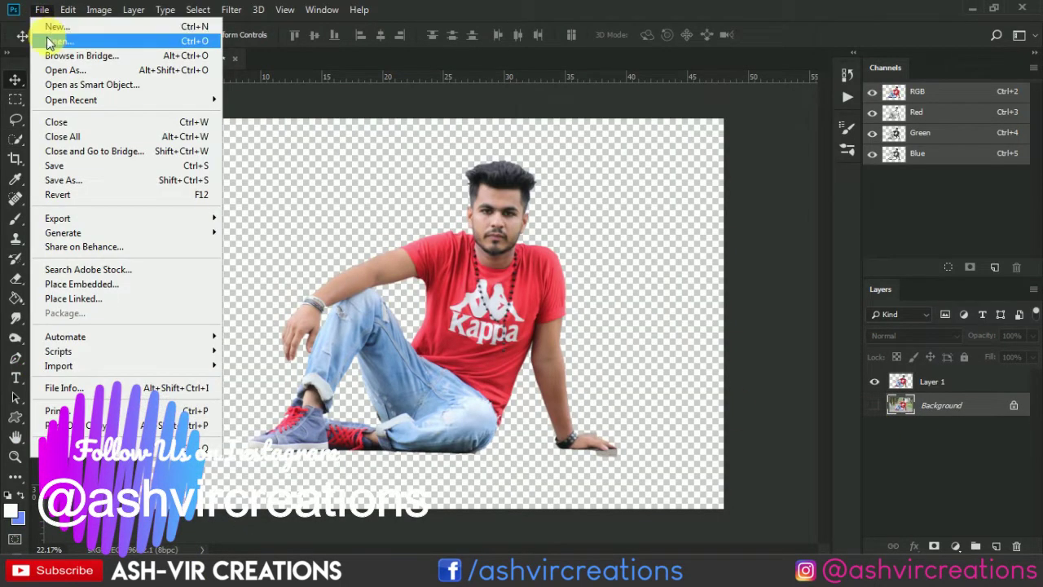
key(ctrl+o)
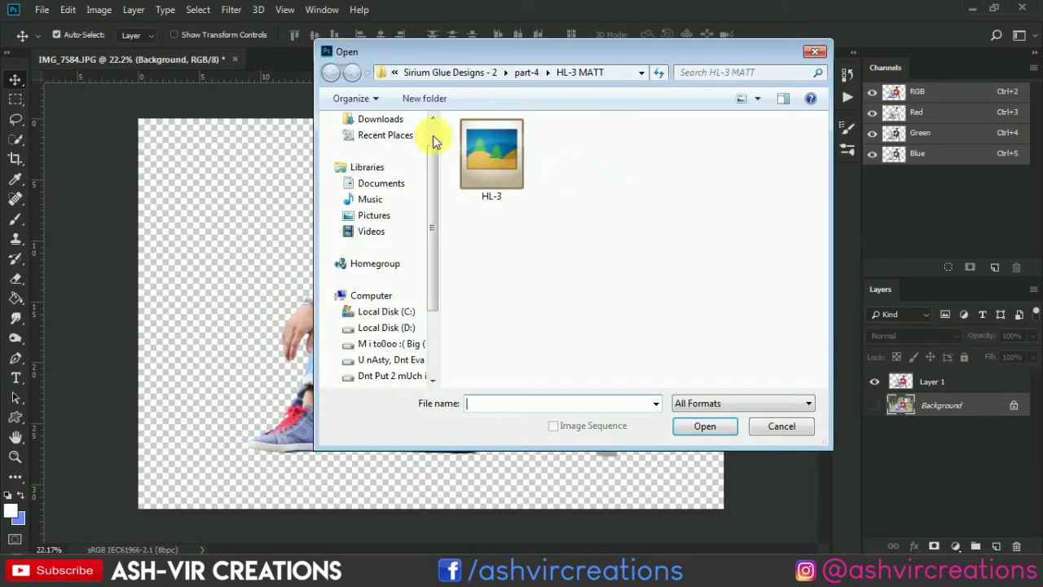
scroll(427, 122, up, 1)
click(410, 141)
scroll(678, 190, down, 5)
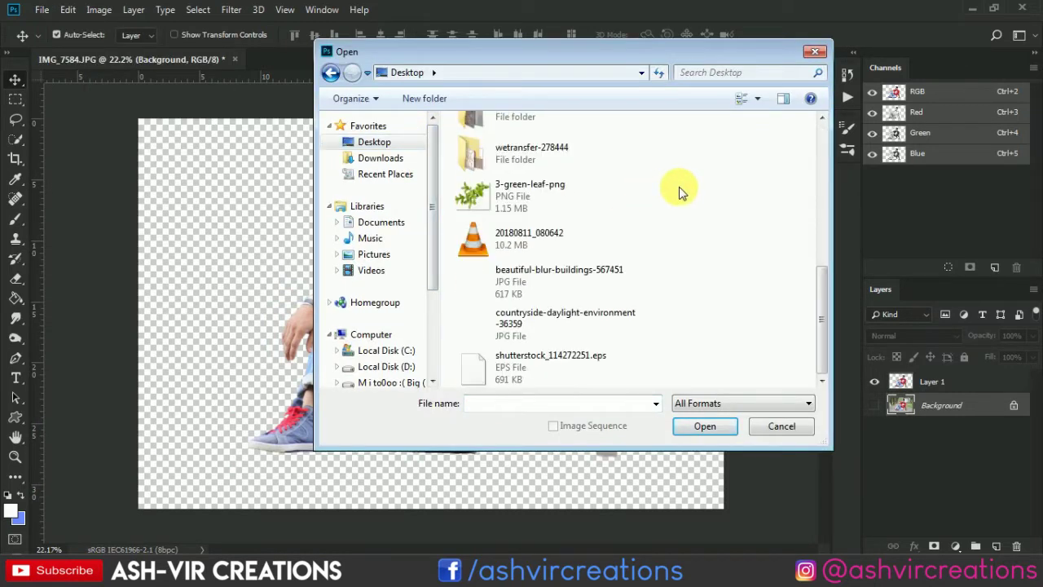
double_click(542, 314)
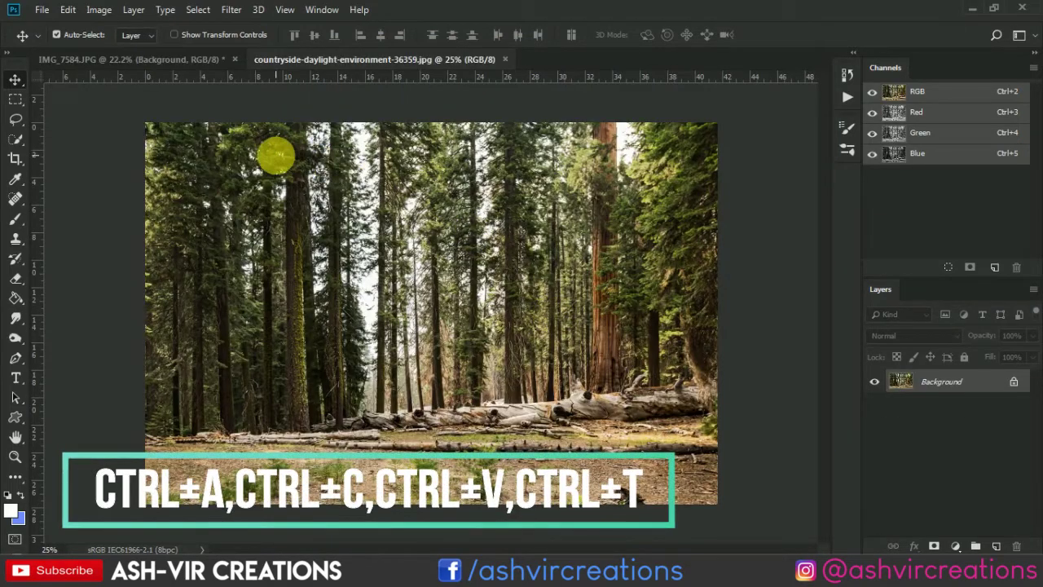
click(222, 62)
key(ctrl+v)
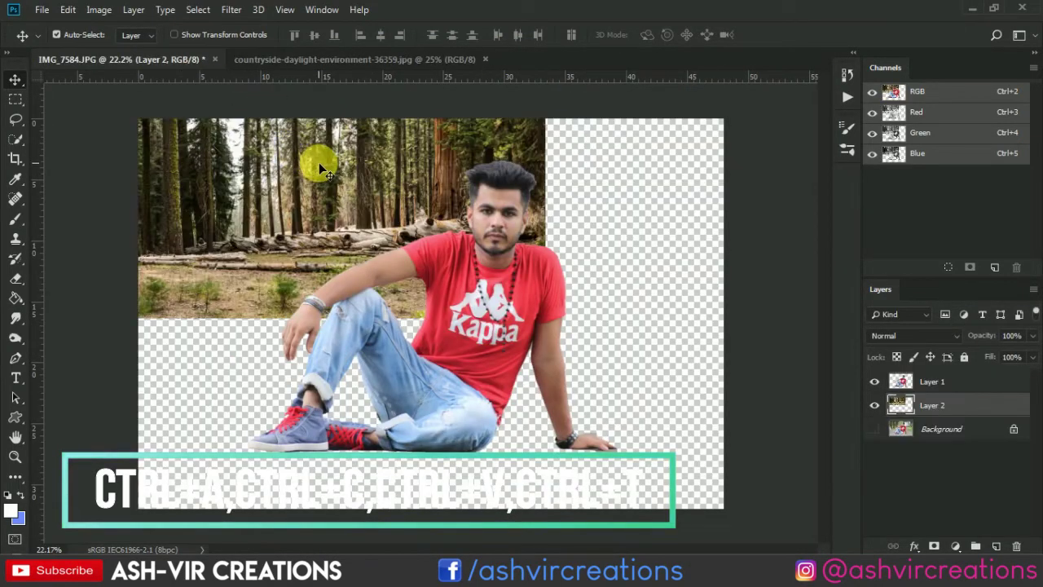
- Show the Background layer again and convert it to a regular layer named Layer 0
click(874, 429)
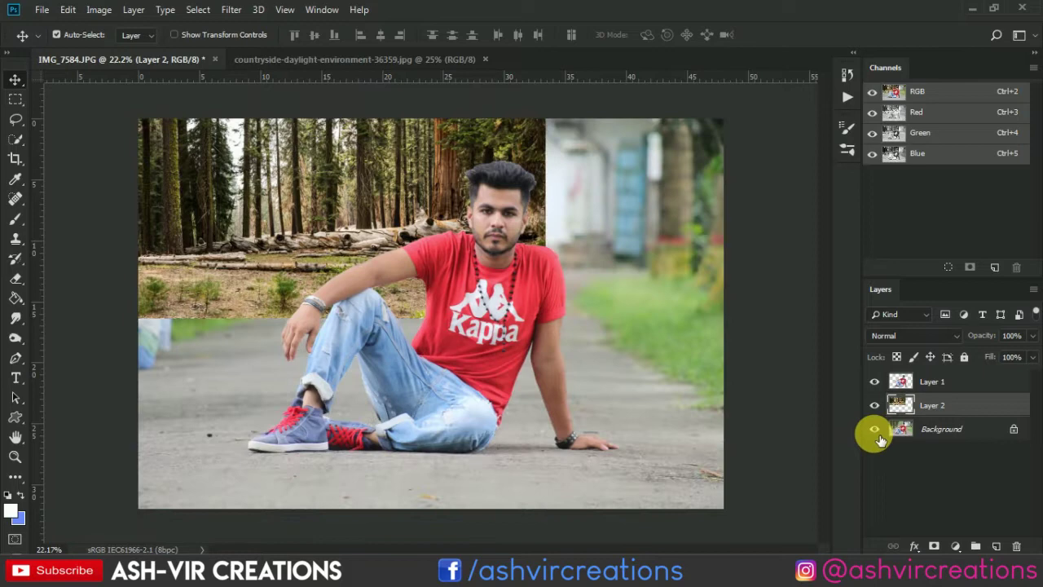
right_click(932, 428)
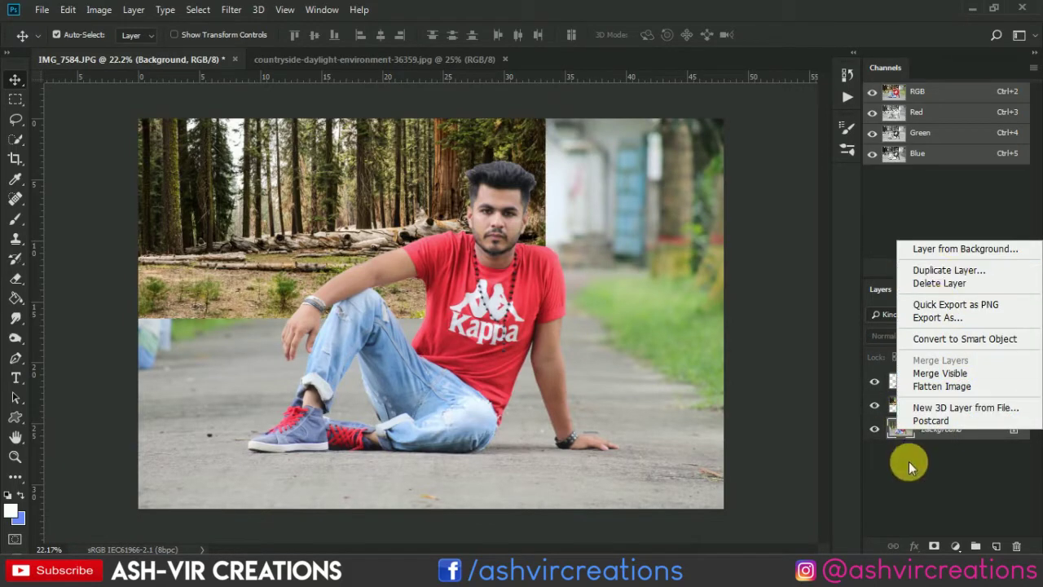
click(931, 434)
double_click(933, 432)
click(652, 162)
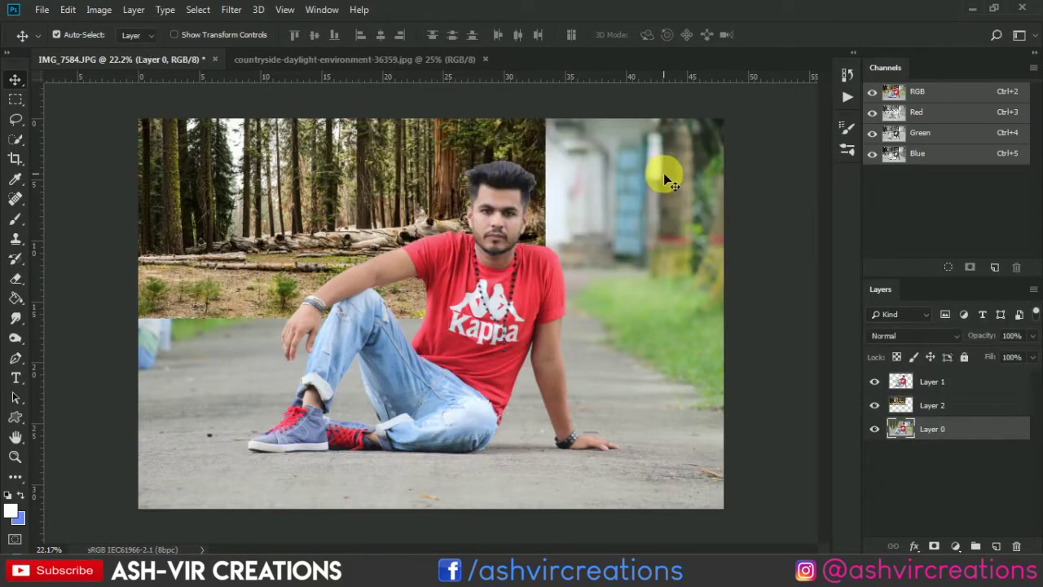
- Duplicate Layer 0 within IMG_7584.JPG as Layer 0 copy
right_click(1009, 427)
click(897, 79)
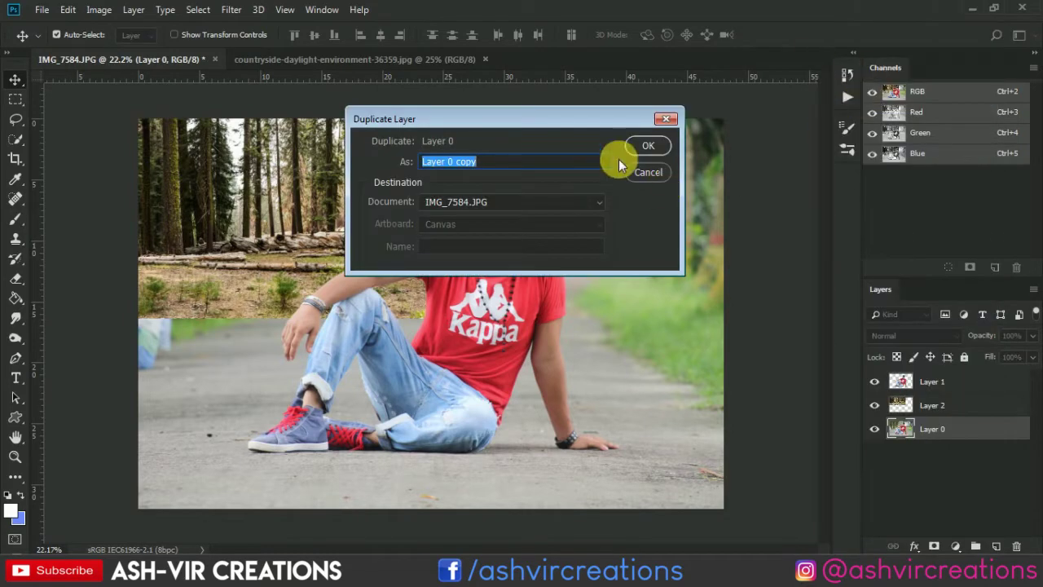
click(650, 150)
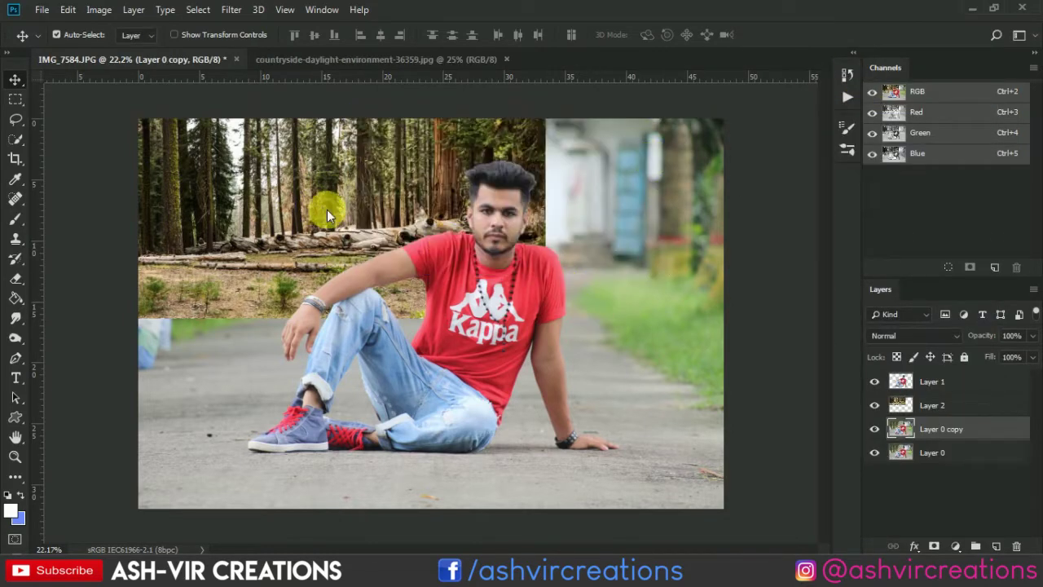
- Scale the forest layer to about 116% to span the full image width, with its lower edge behind the man's shins
drag(269, 170, 375, 278)
scroll(377, 277, down, 4)
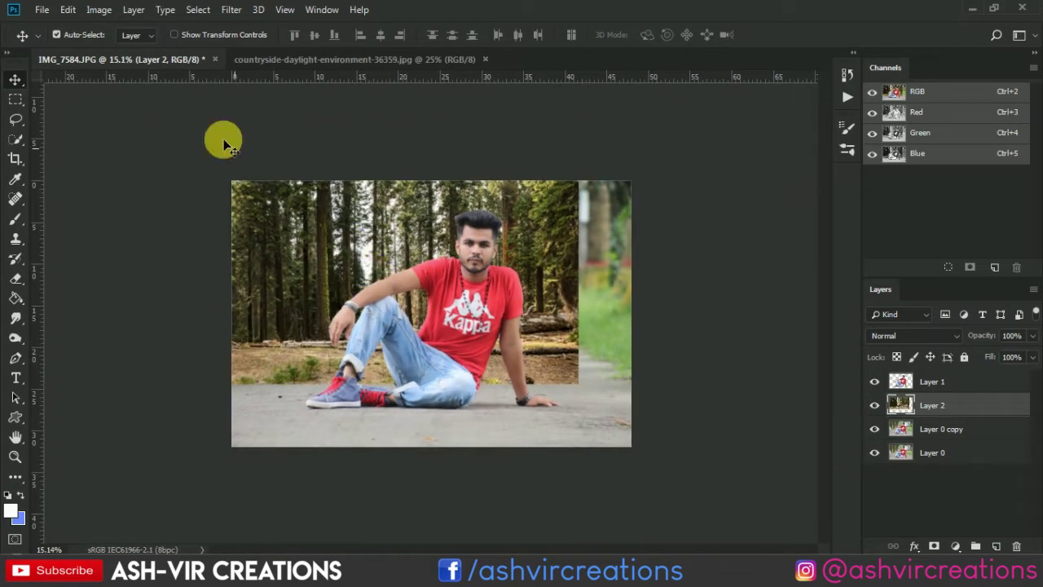
click(68, 11)
click(133, 326)
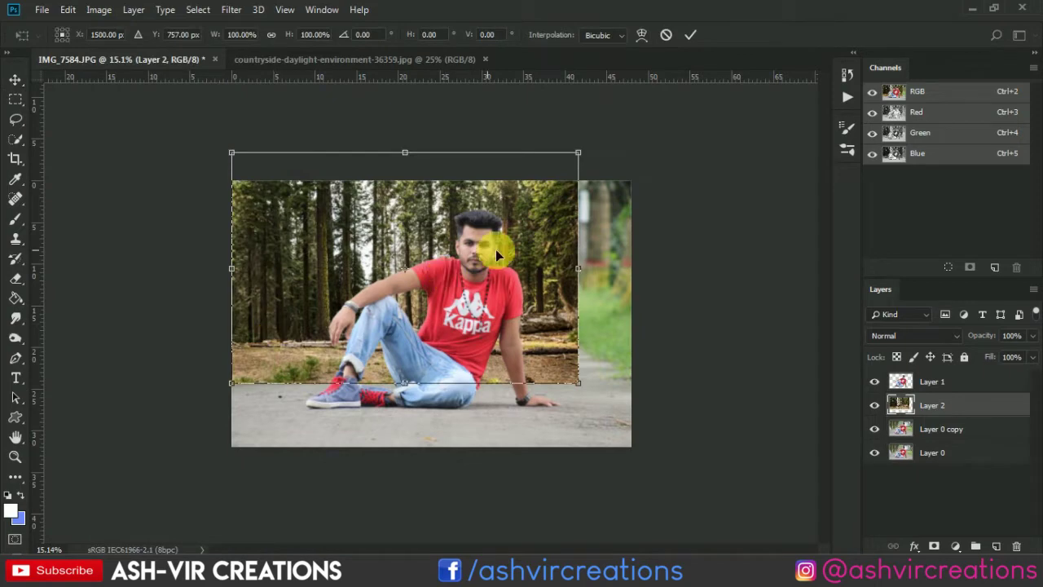
drag(584, 154, 644, 124)
key(Return)
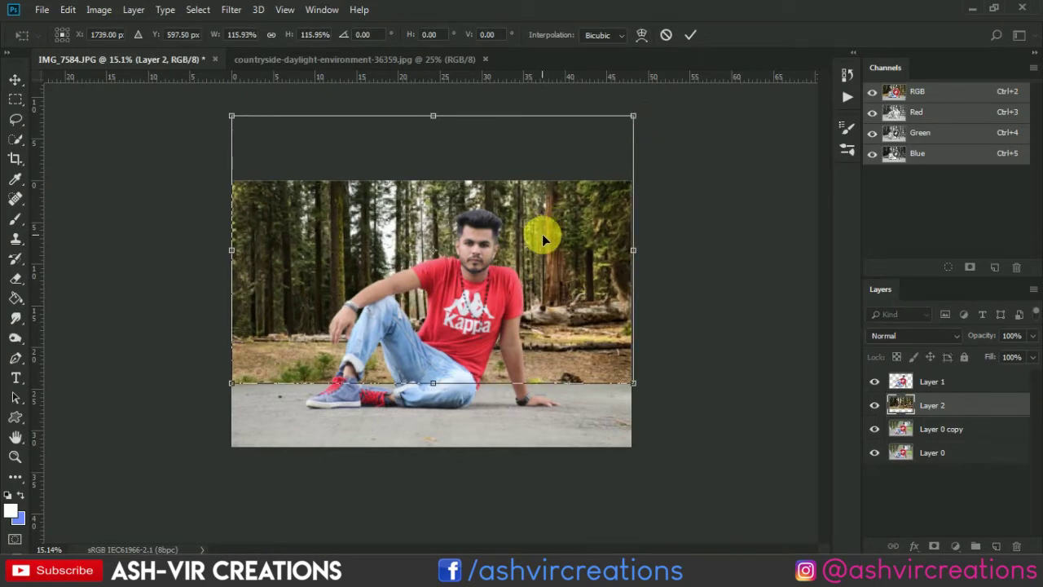
key(ctrl+plus)
drag(582, 261, 584, 238)
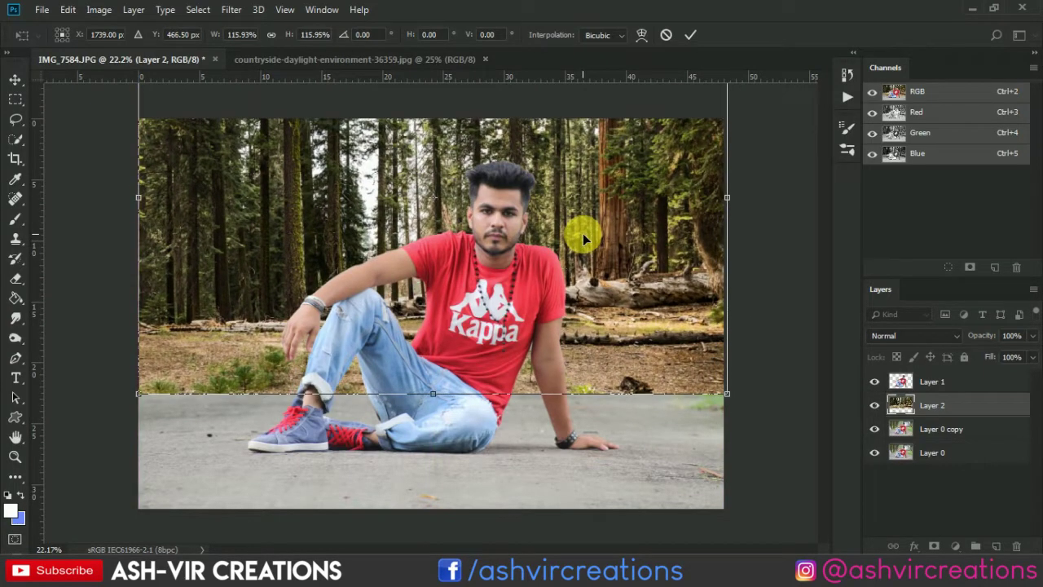
key(Return)
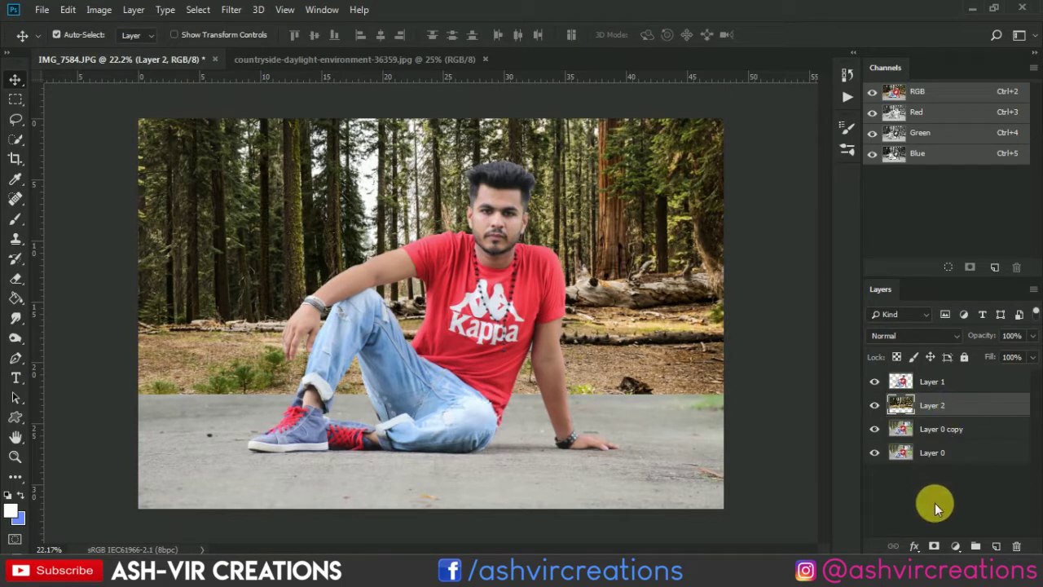
- Add a layer mask to the forest layer and paint it with a soft black brush of about 500 px to blend the forest into the road
click(936, 546)
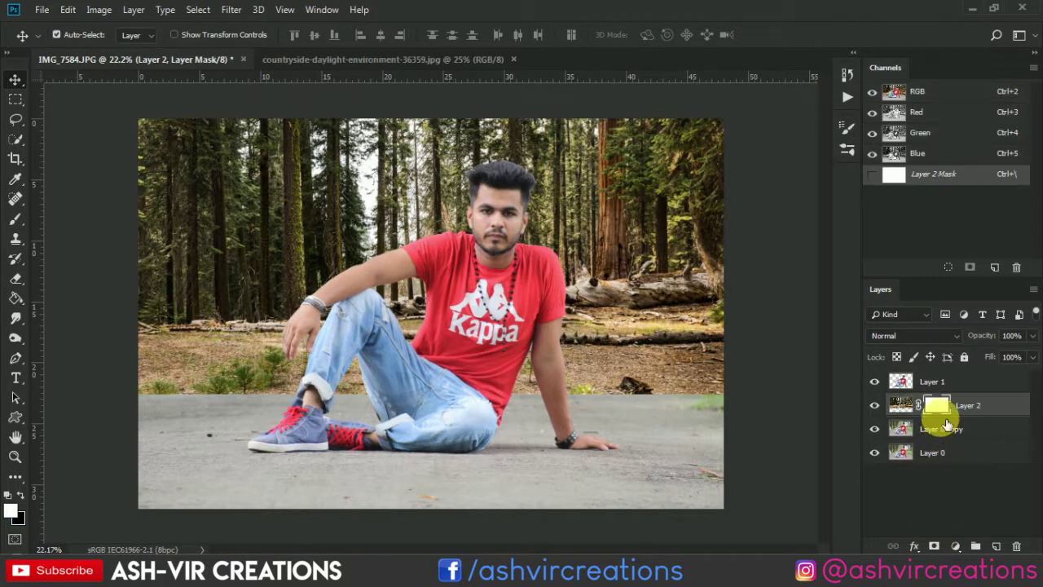
click(14, 222)
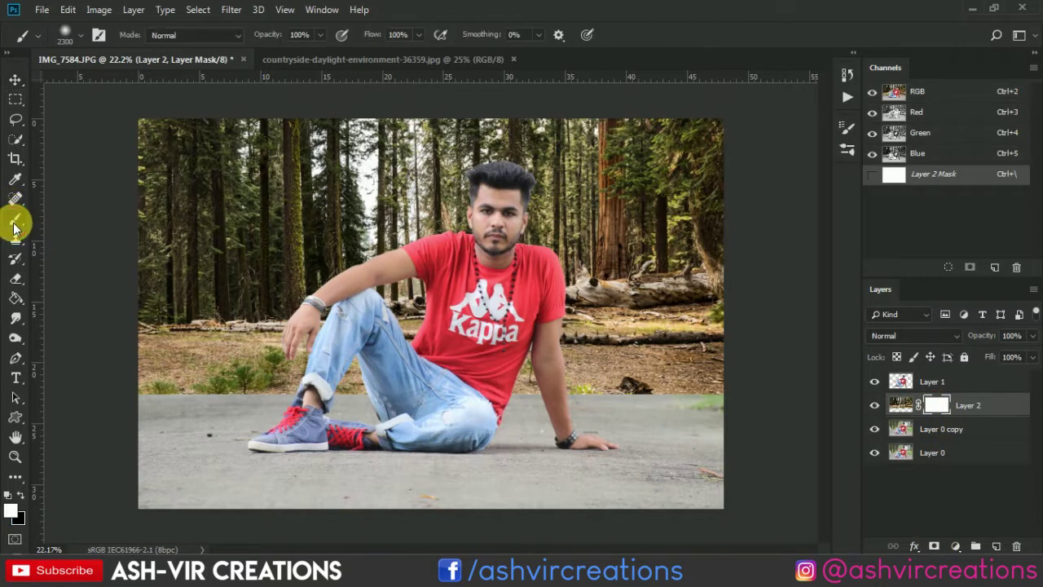
click(21, 494)
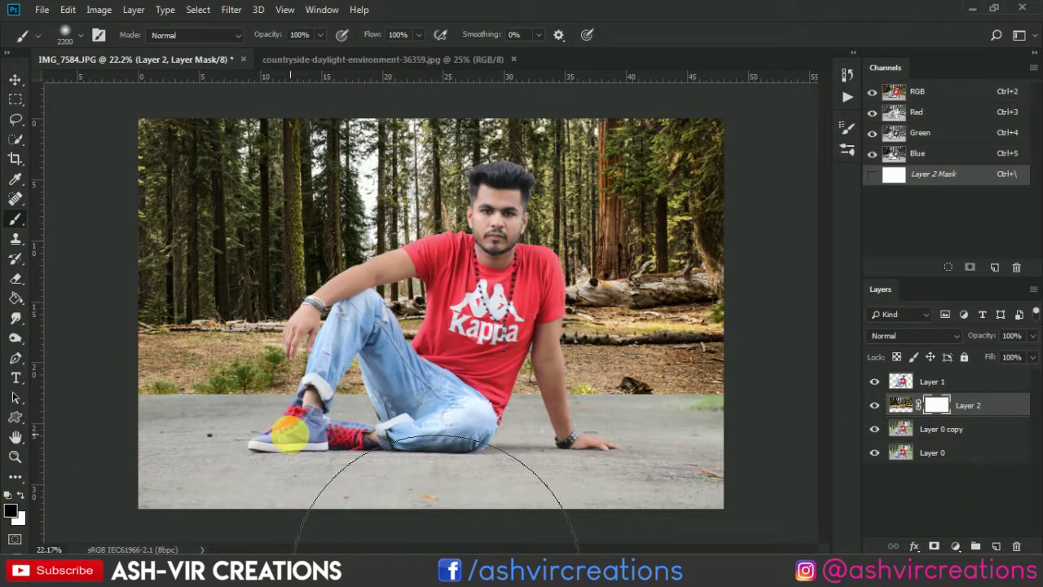
key(bracketleft)
key(bracketleft)
key(bracketleft)
key(bracketleft)
key(bracketleft)
key(bracketleft)
key(bracketleft)
key(bracketleft)
key(bracketleft)
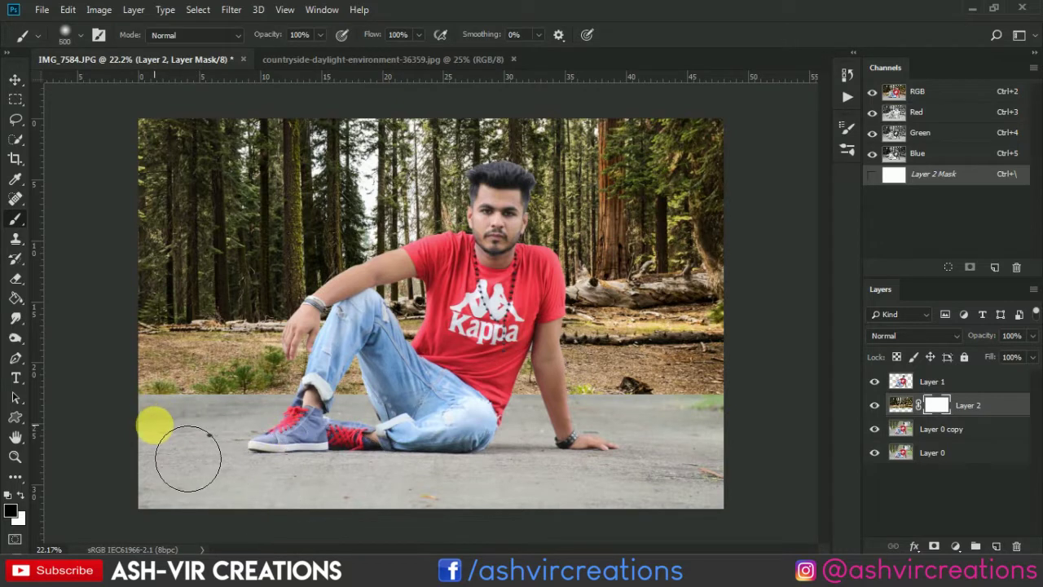
mouse_move(182, 455)
mouse_down()
mouse_move(214, 443)
mouse_move(296, 478)
mouse_move(404, 455)
mouse_up()
mouse_move(371, 420)
mouse_down()
mouse_move(332, 443)
mouse_move(373, 426)
mouse_move(659, 447)
mouse_move(617, 429)
mouse_move(658, 440)
mouse_move(729, 436)
mouse_move(429, 482)
mouse_move(407, 424)
mouse_up()
key(bracketright)
key(bracketright)
- Move the masked forest layer slightly downward behind the man
key(v)
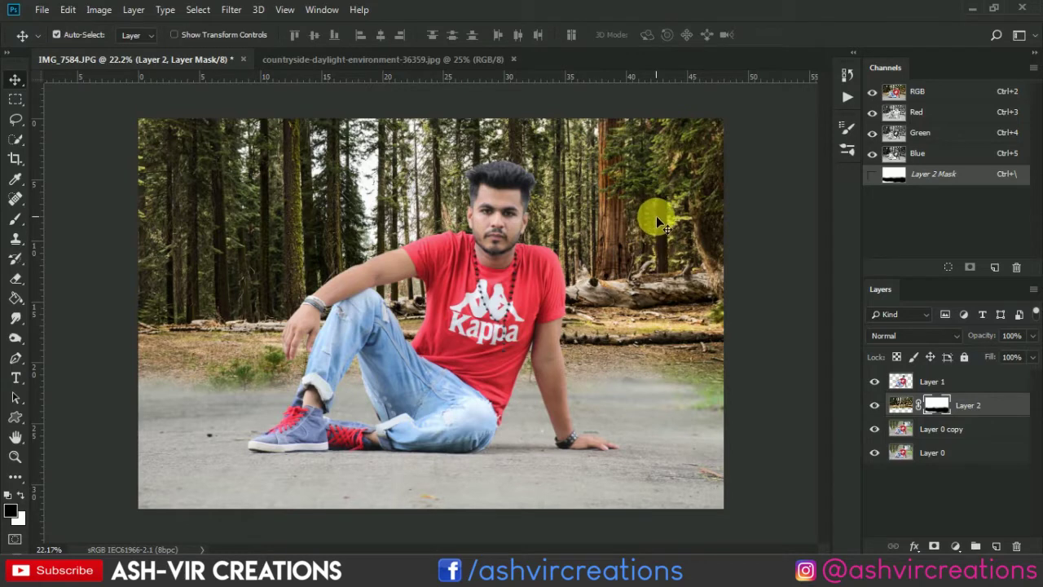
drag(658, 224, 650, 233)
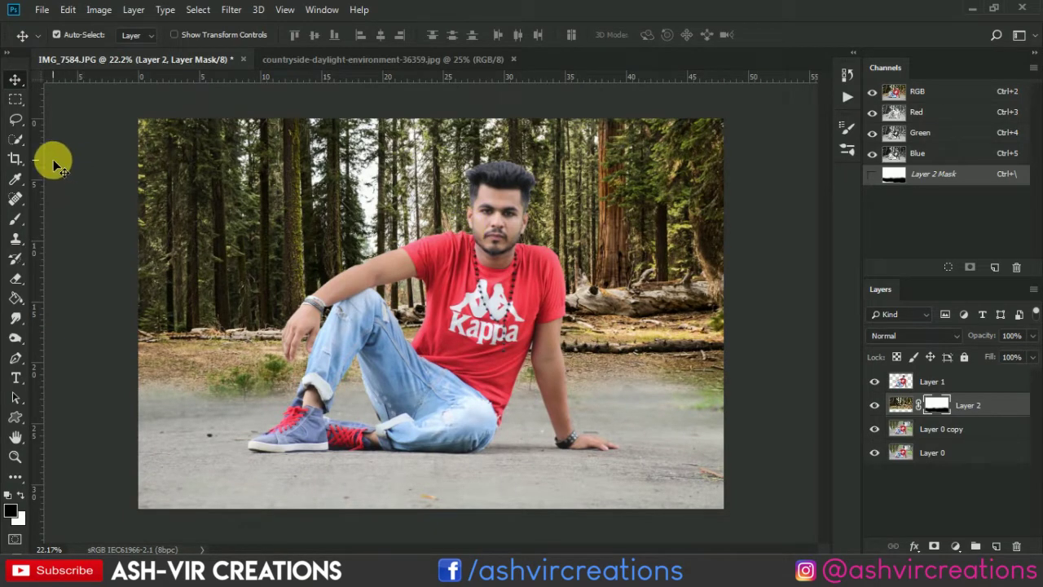
- Crop the image, trimming a strip of road below the man and extending the frame upward to include more forest
click(16, 159)
click(287, 231)
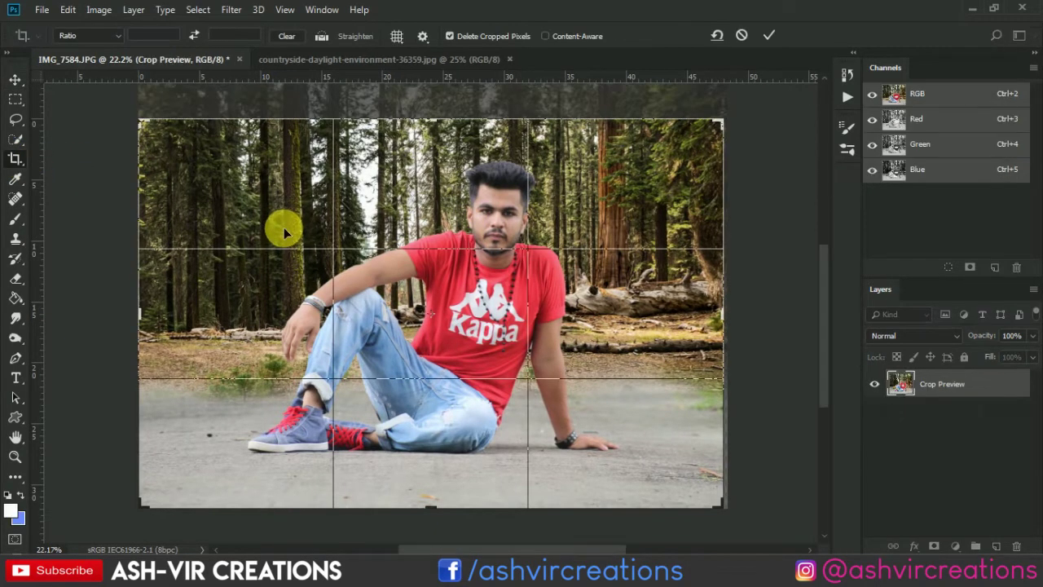
drag(441, 511, 443, 503)
scroll(487, 403, down, 2)
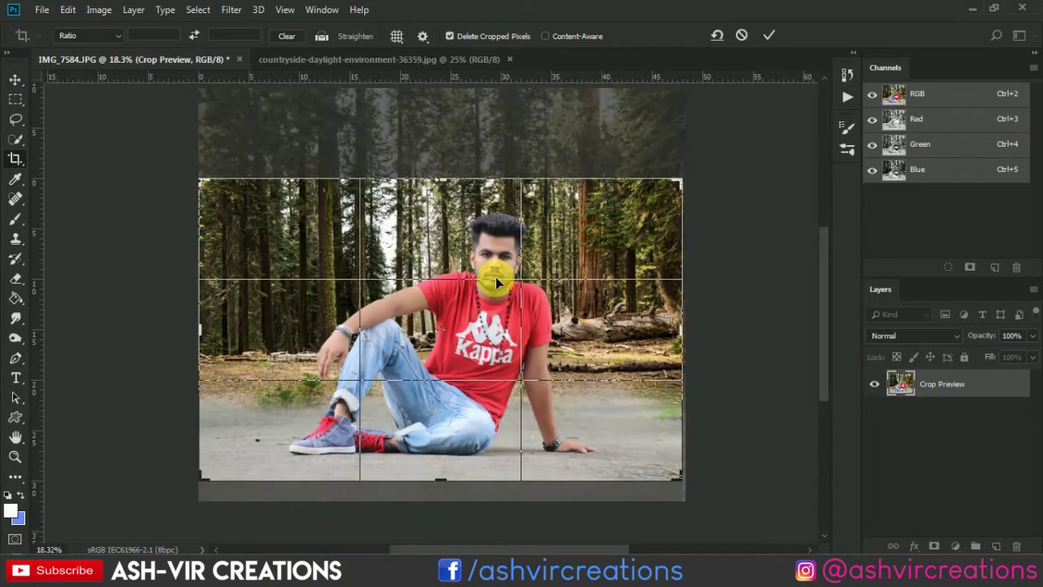
scroll(484, 181, down, 4)
scroll(470, 214, up, 1)
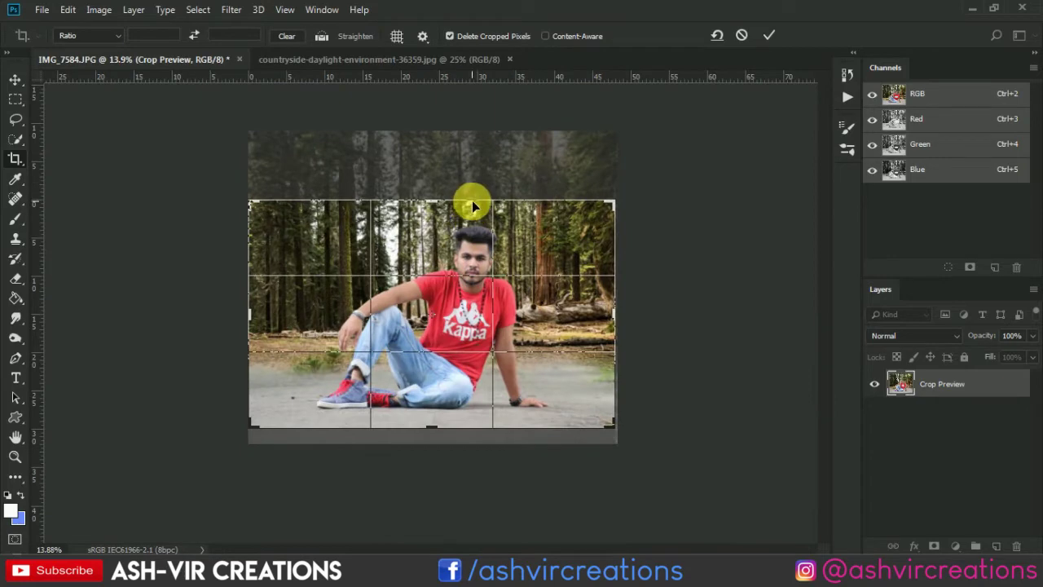
drag(475, 203, 476, 183)
click(769, 35)
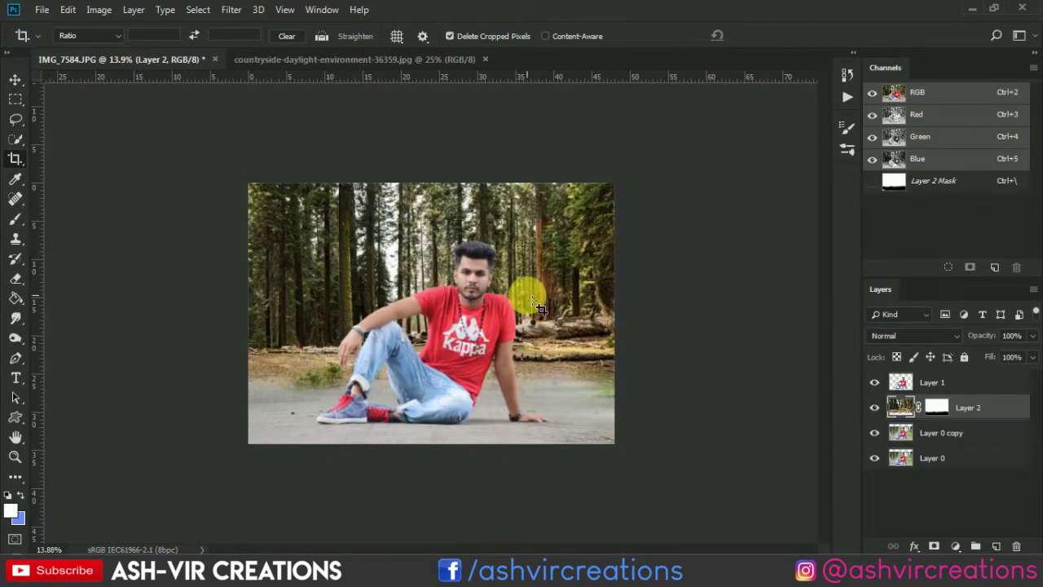
key(v)
scroll(538, 303, up, 2)
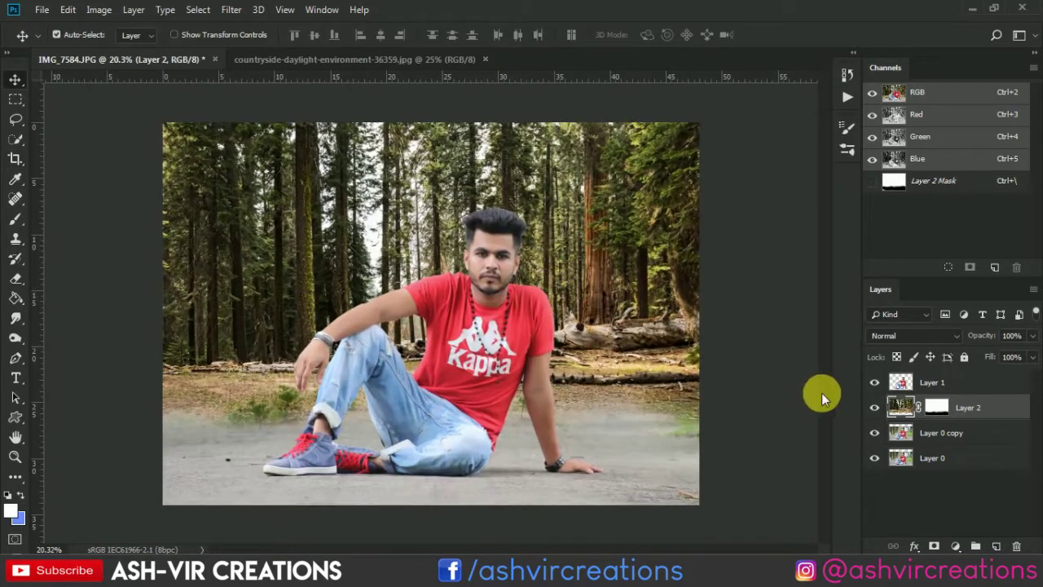
- Start a Tilt-Shift blur on the forest layer, centring the focus on the road below the man and lowering the upper transition line to his knees
click(231, 10)
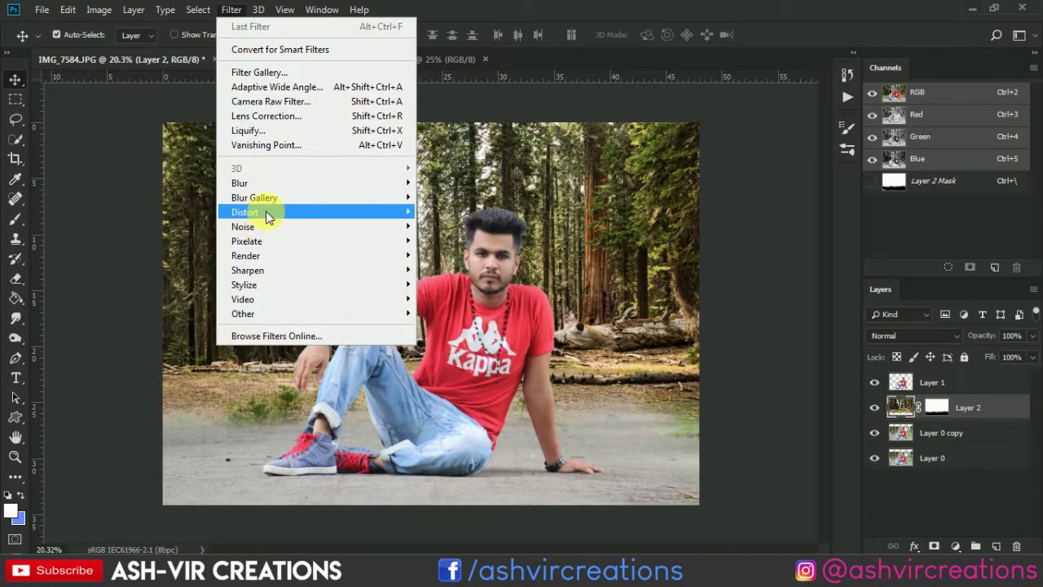
mouse_move(269, 214)
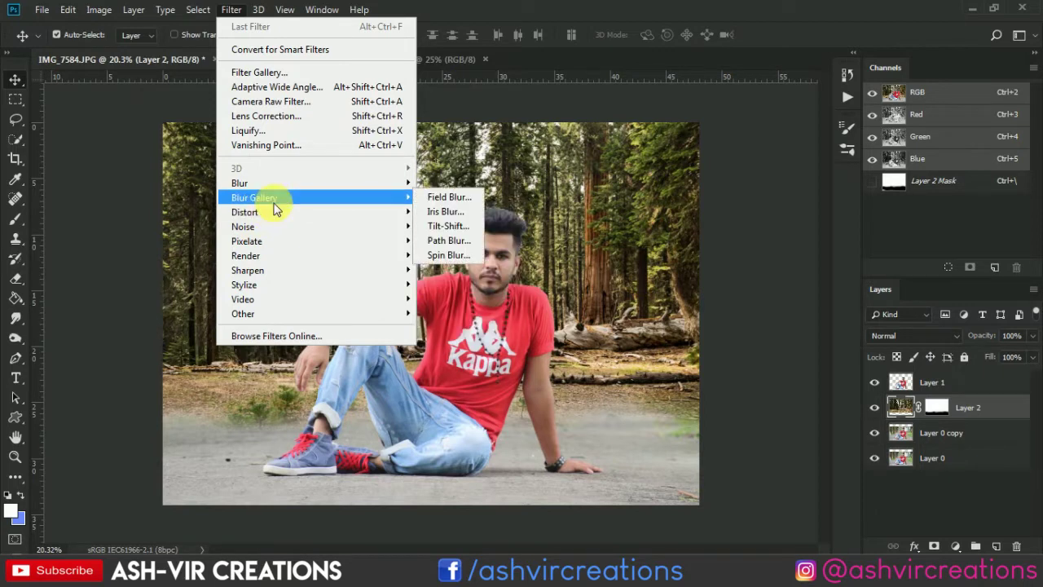
click(449, 227)
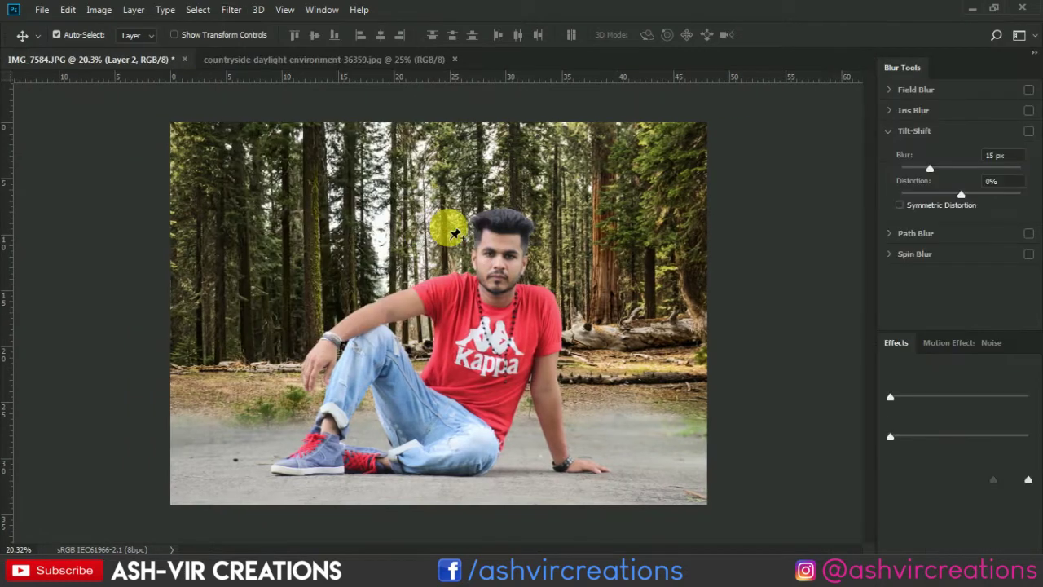
drag(439, 318, 447, 489)
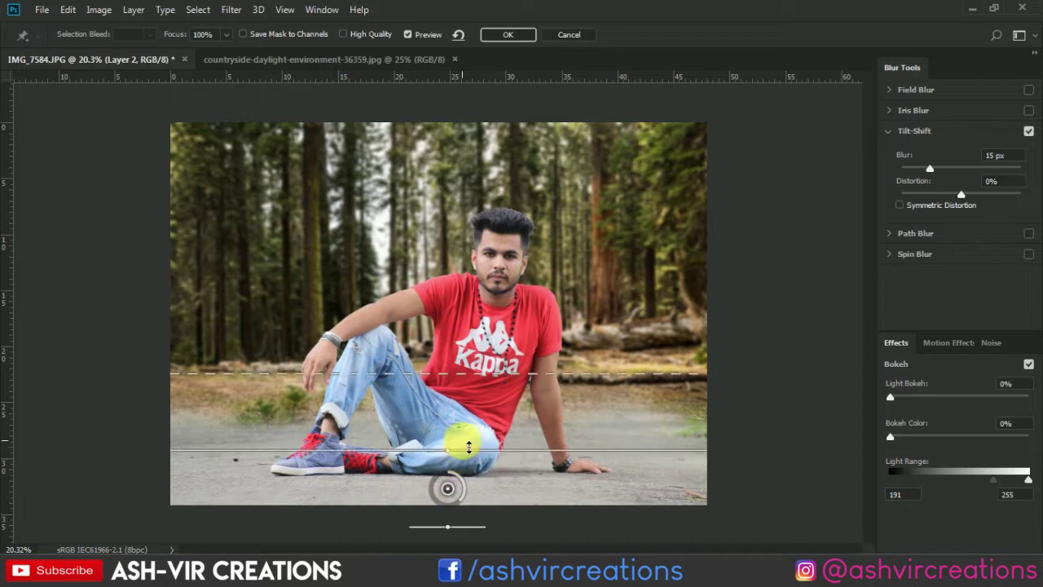
drag(459, 375, 471, 401)
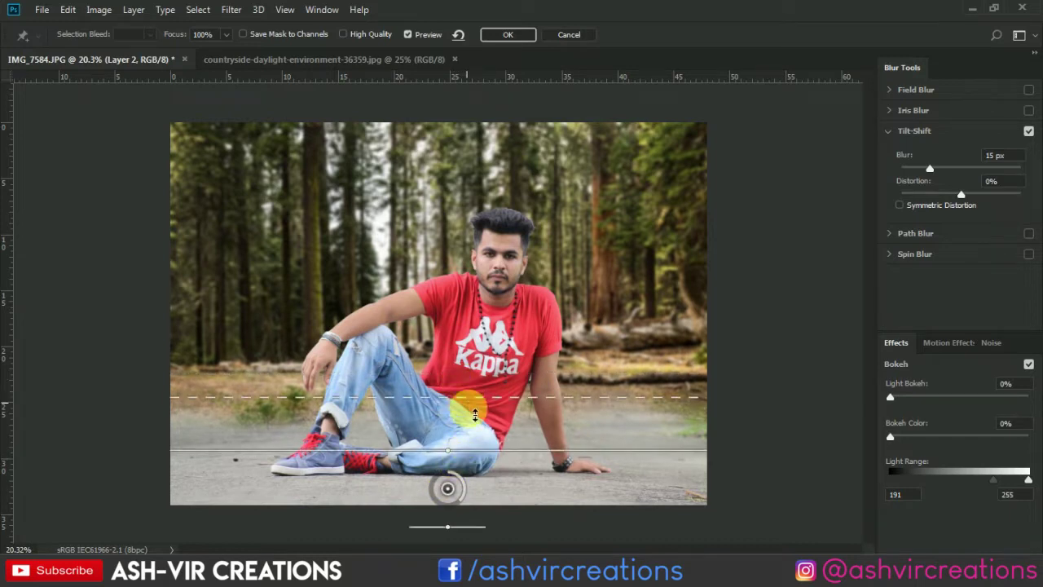
- Set the Tilt-Shift blur to 32 px and apply the filter
drag(451, 515, 437, 513)
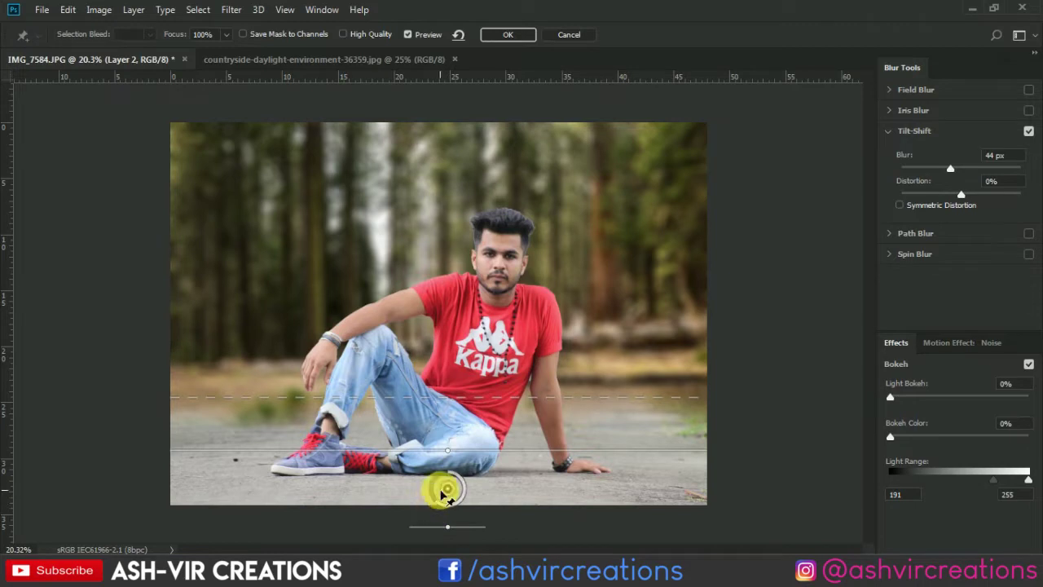
mouse_move(434, 495)
mouse_down()
mouse_move(425, 489)
mouse_move(441, 514)
mouse_up()
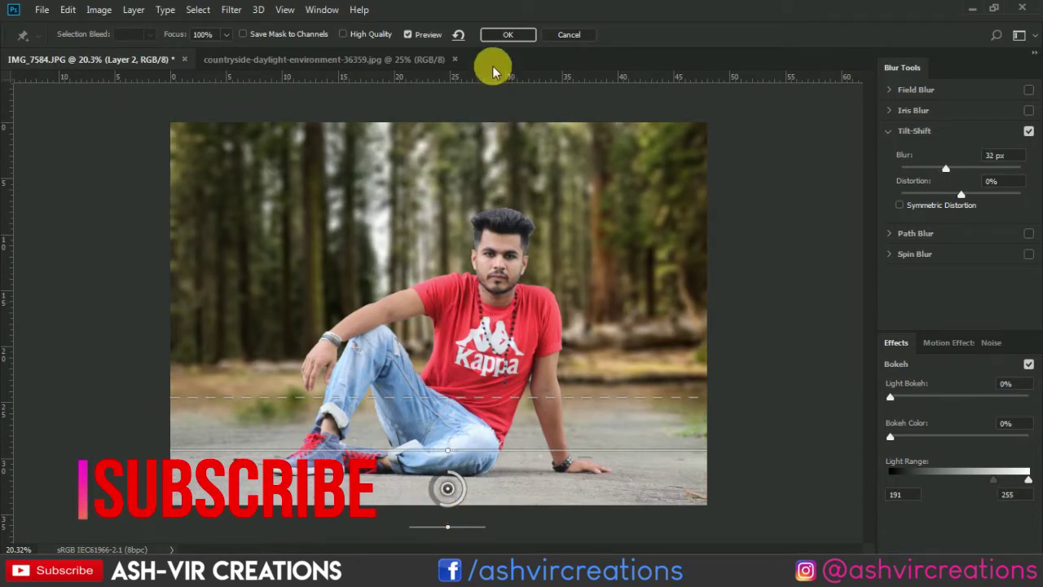
click(507, 35)
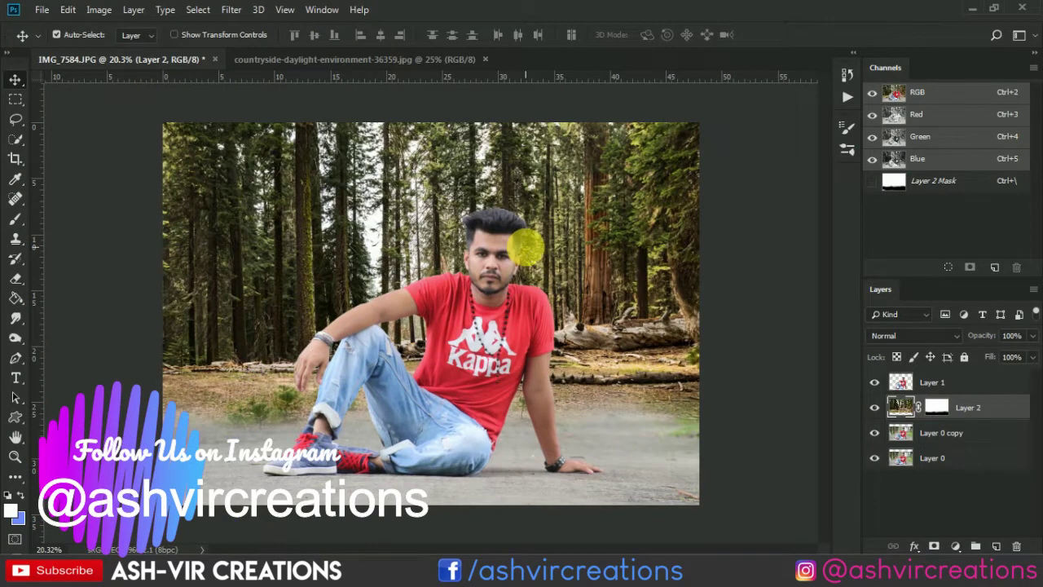
- Smudge the jagged hair edge on the image-right side of the man's head on Layer 1, using 64% strength
scroll(526, 251, up, 1)
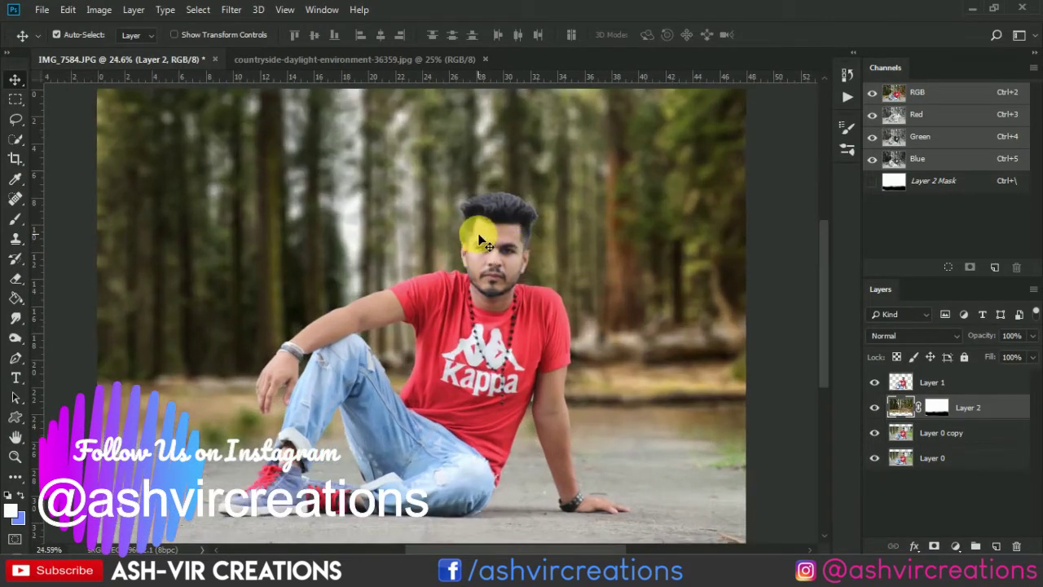
click(481, 241)
scroll(486, 232, up, 5)
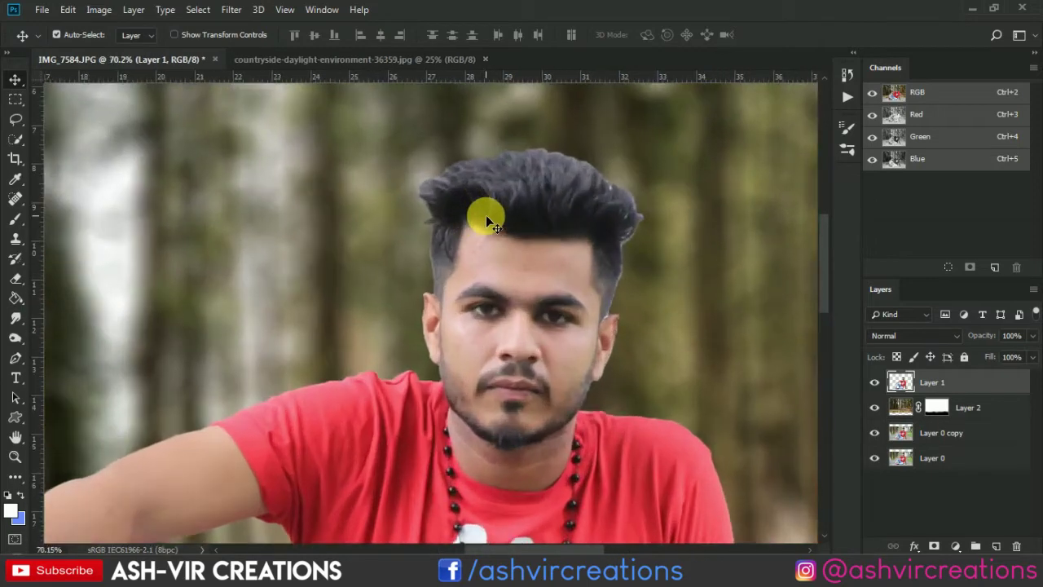
drag(486, 215, 147, 285)
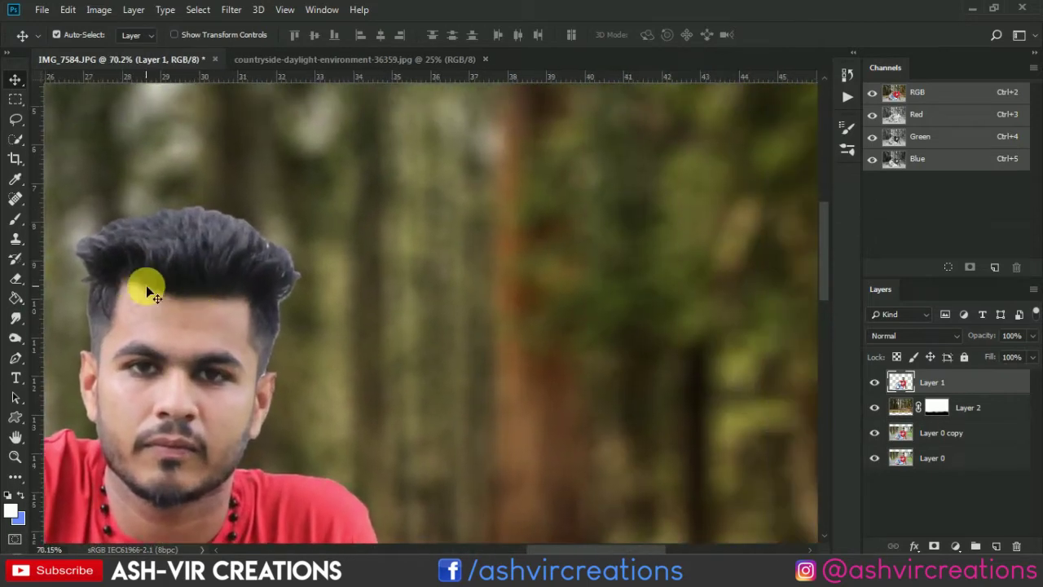
click(15, 318)
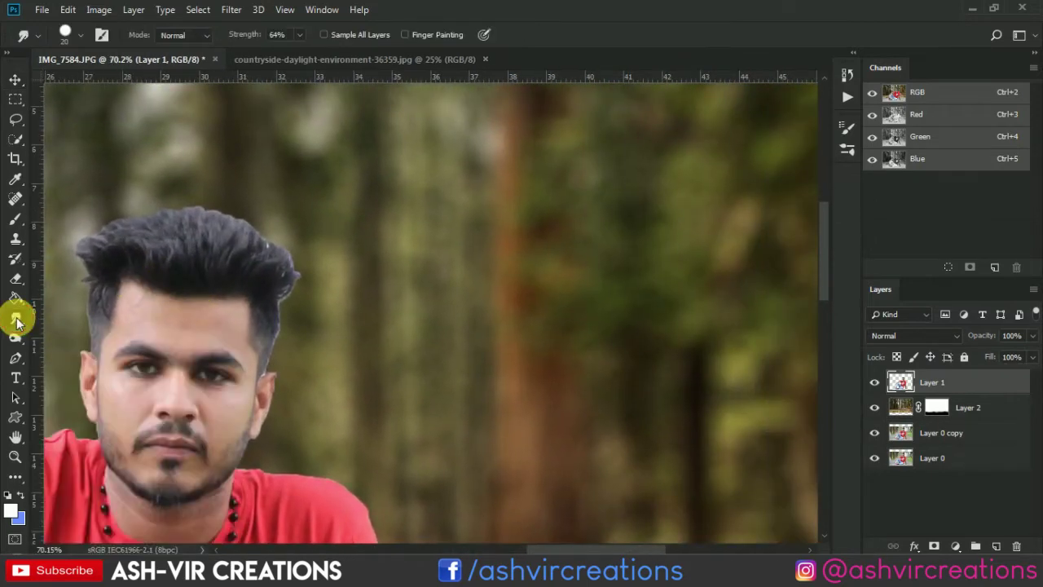
scroll(280, 236, up, 3)
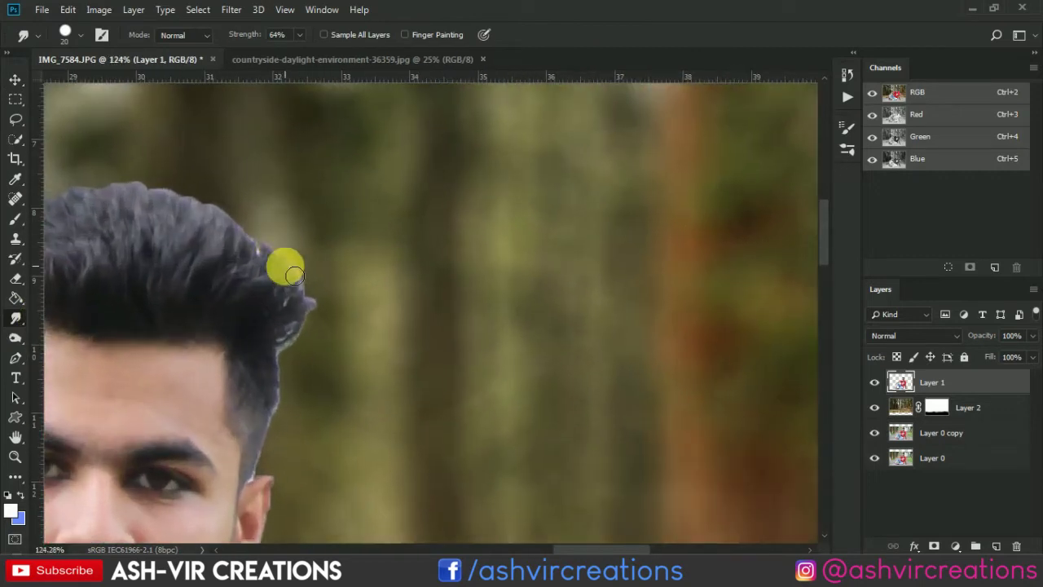
key(bracketleft)
key(bracketleft)
mouse_move(285, 306)
mouse_down()
mouse_move(279, 357)
mouse_move(302, 351)
mouse_move(314, 329)
mouse_move(291, 341)
mouse_move(318, 308)
mouse_move(303, 340)
mouse_move(317, 318)
mouse_move(316, 259)
mouse_move(298, 298)
mouse_move(307, 310)
mouse_move(304, 241)
mouse_move(304, 295)
mouse_move(291, 238)
mouse_move(300, 278)
mouse_move(277, 230)
mouse_move(283, 274)
mouse_move(271, 233)
mouse_move(272, 259)
mouse_move(252, 228)
mouse_move(256, 255)
mouse_move(266, 237)
mouse_move(240, 207)
mouse_up()
key(bracketright)
key(bracketright)
drag(339, 249, 577, 339)
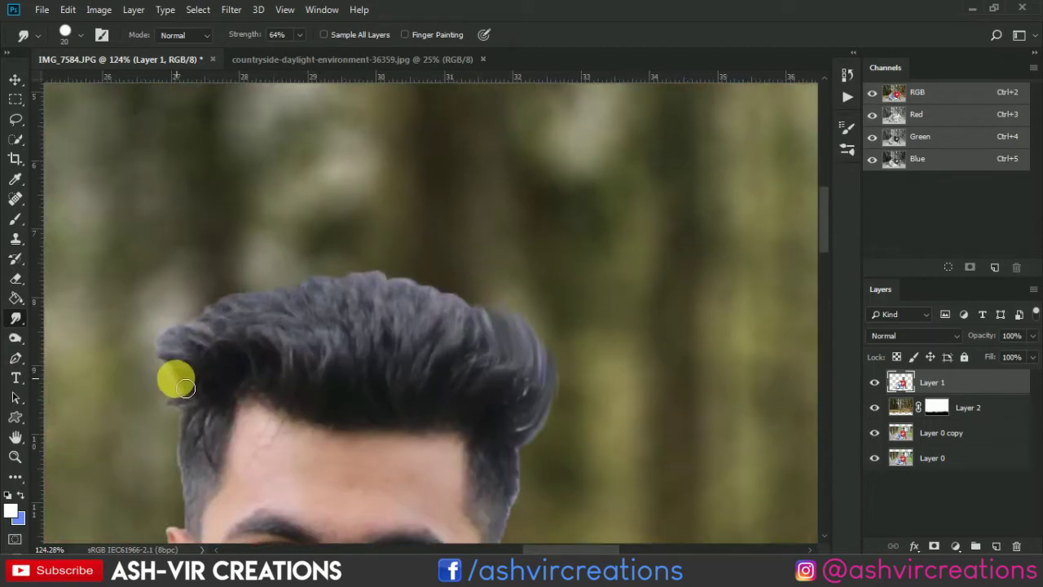
- Smudge the hair tuft on the image-left side of the man's head into soft outward strands
mouse_move(187, 397)
mouse_down()
mouse_move(164, 337)
mouse_move(178, 362)
mouse_move(197, 312)
mouse_move(201, 336)
mouse_up()
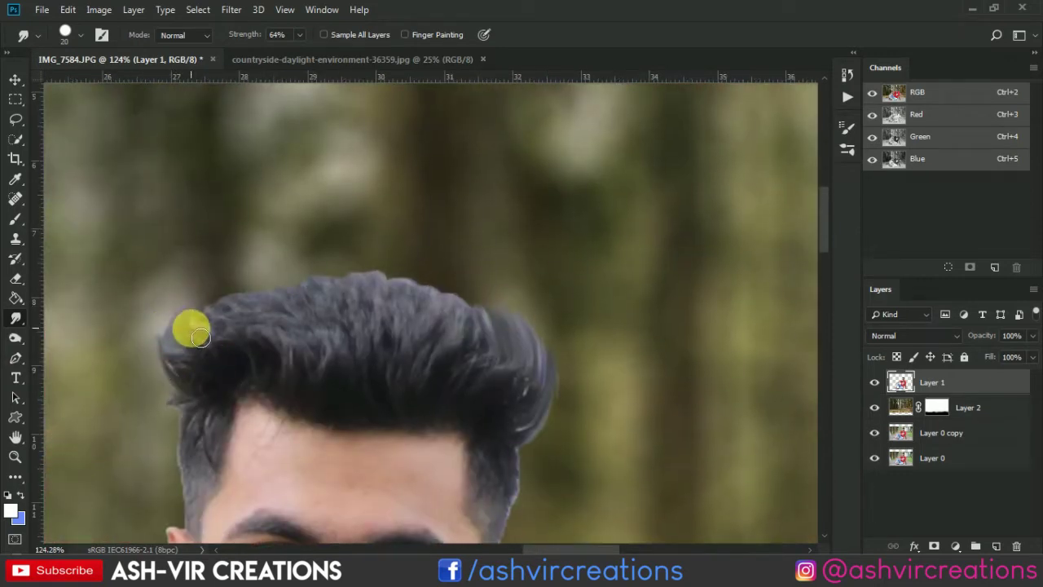
key(bracketleft)
key(bracketleft)
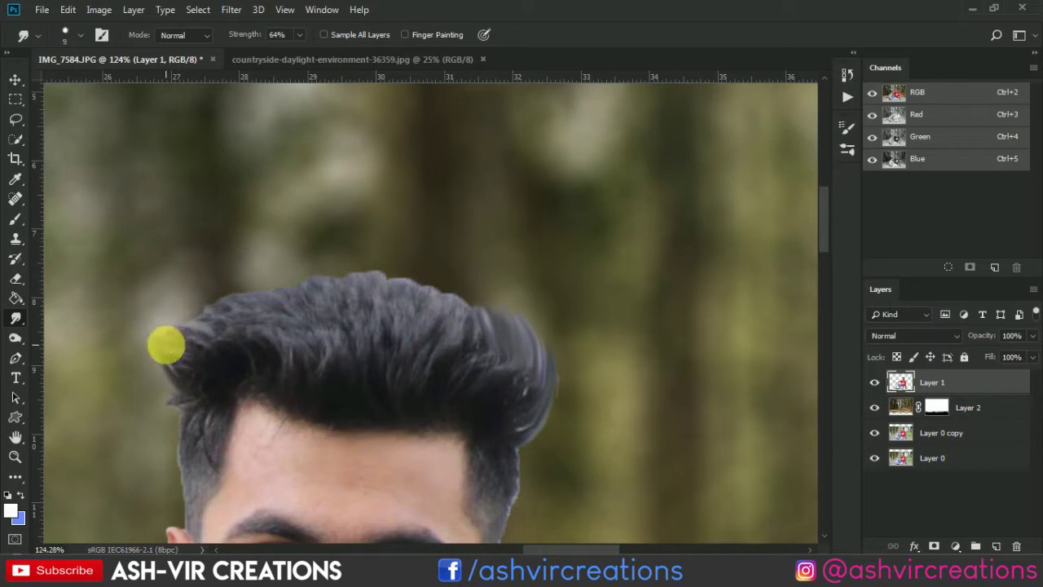
key(bracketright)
mouse_move(168, 348)
mouse_down()
mouse_move(174, 313)
mouse_move(173, 339)
mouse_move(194, 311)
mouse_move(194, 331)
mouse_move(200, 307)
mouse_move(209, 330)
mouse_up()
key(bracketright)
key(bracketright)
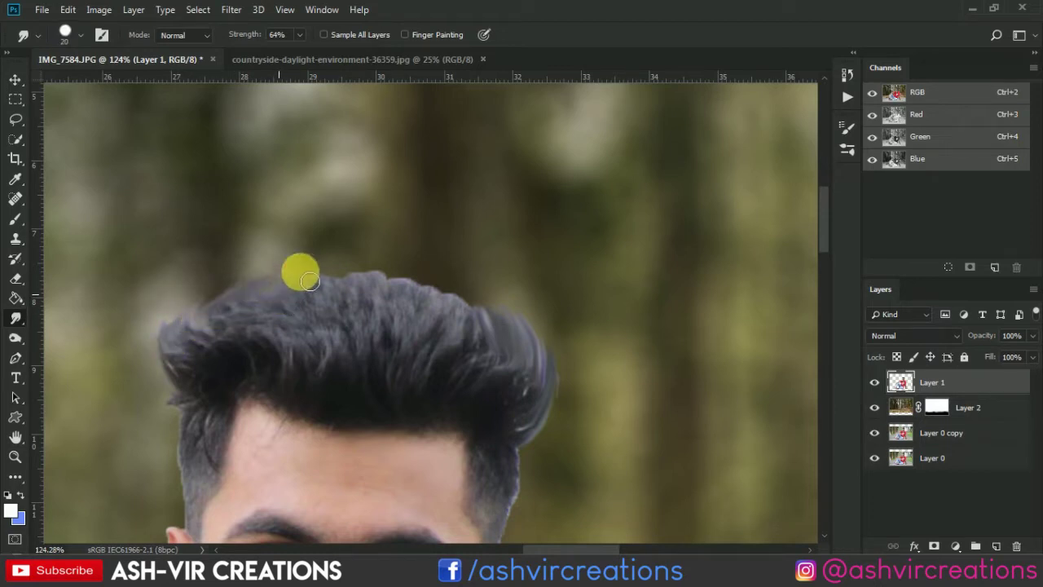
- Smudge fine strands along the top of the man's hair and down the image-left sideburn
mouse_move(273, 301)
mouse_down()
mouse_move(311, 269)
mouse_move(308, 284)
mouse_move(339, 273)
mouse_move(341, 284)
mouse_move(378, 268)
mouse_move(388, 273)
mouse_move(369, 279)
mouse_move(411, 281)
mouse_move(360, 283)
mouse_move(389, 269)
mouse_move(278, 295)
mouse_move(290, 286)
mouse_move(279, 291)
mouse_move(467, 297)
mouse_move(477, 313)
mouse_move(414, 282)
mouse_up()
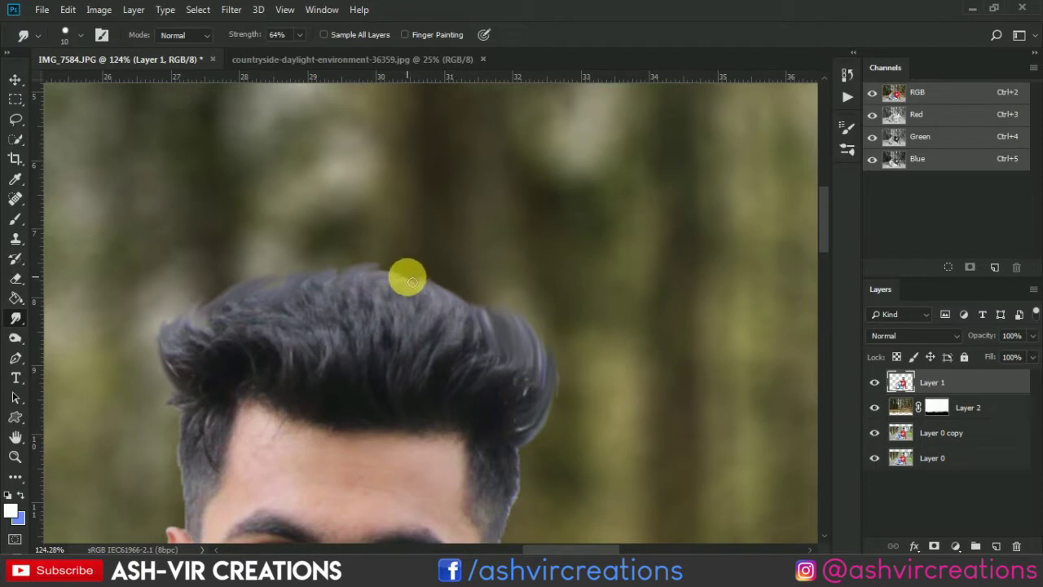
mouse_move(430, 277)
mouse_down()
mouse_move(309, 323)
mouse_move(219, 402)
mouse_move(170, 410)
mouse_move(170, 419)
mouse_move(179, 404)
mouse_move(191, 410)
mouse_move(170, 431)
mouse_move(183, 433)
mouse_move(193, 419)
mouse_move(178, 470)
mouse_move(190, 460)
mouse_move(183, 504)
mouse_up()
key(bracketleft)
key(bracketleft)
key(bracketright)
key(bracketright)
key(bracketright)
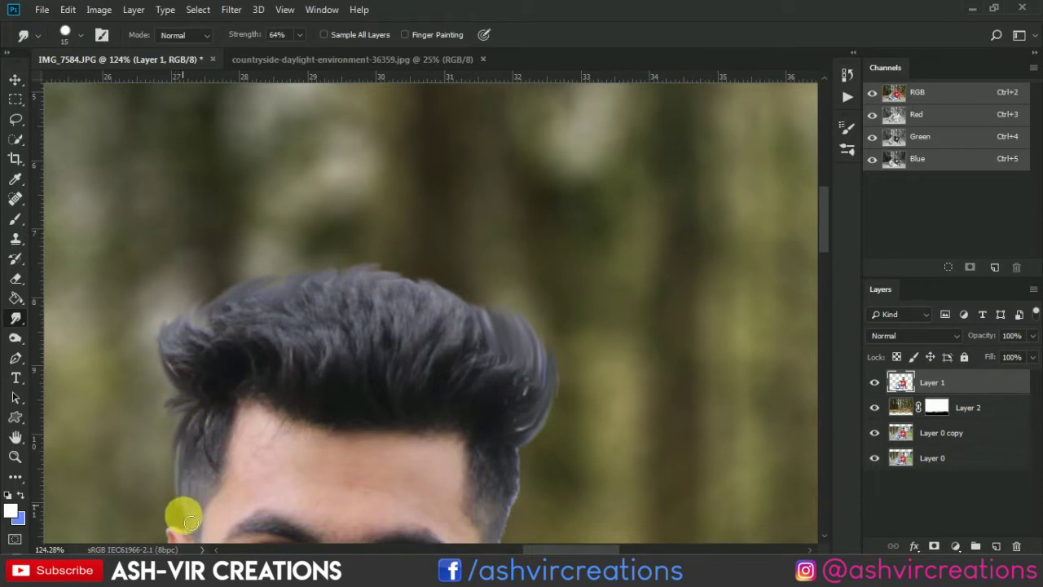
- Smudge the hair edge above the image-right ear with a 10 px brush
key(bracketleft)
scroll(554, 489, down, 2)
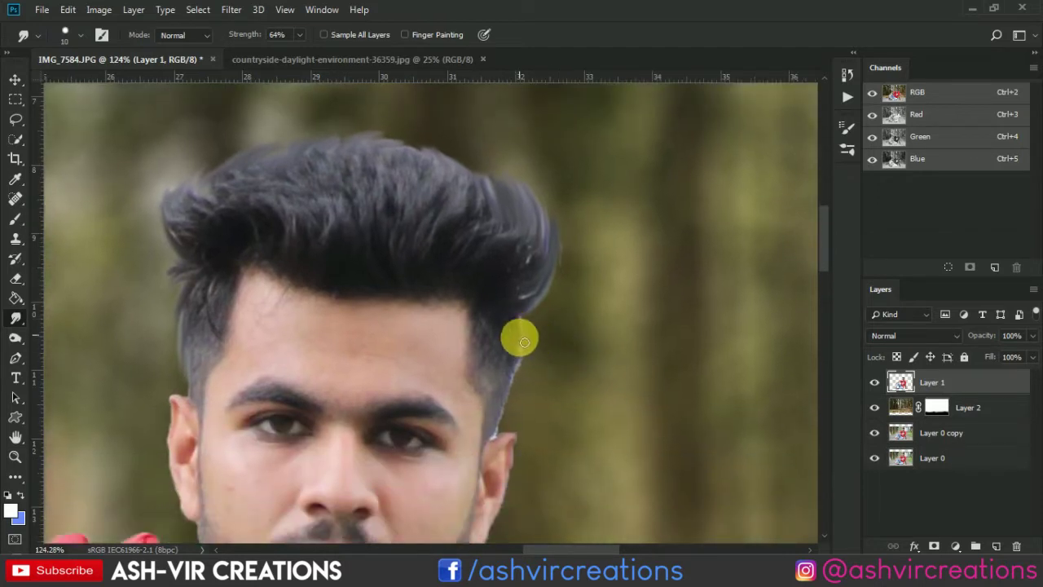
mouse_move(524, 342)
mouse_down()
mouse_move(519, 366)
mouse_move(500, 364)
mouse_move(511, 401)
mouse_move(501, 427)
mouse_up()
scroll(538, 409, down, 2)
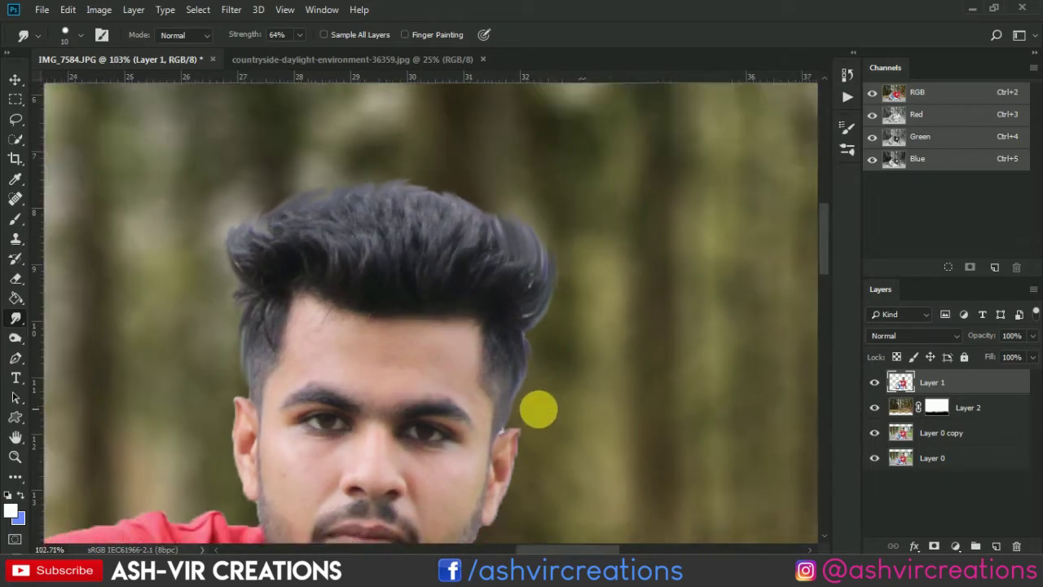
- Burn the light fringes along the man's sideburns and hairline, using midtones at 100% exposure
scroll(538, 409, up, 3)
drag(15, 337, 87, 361)
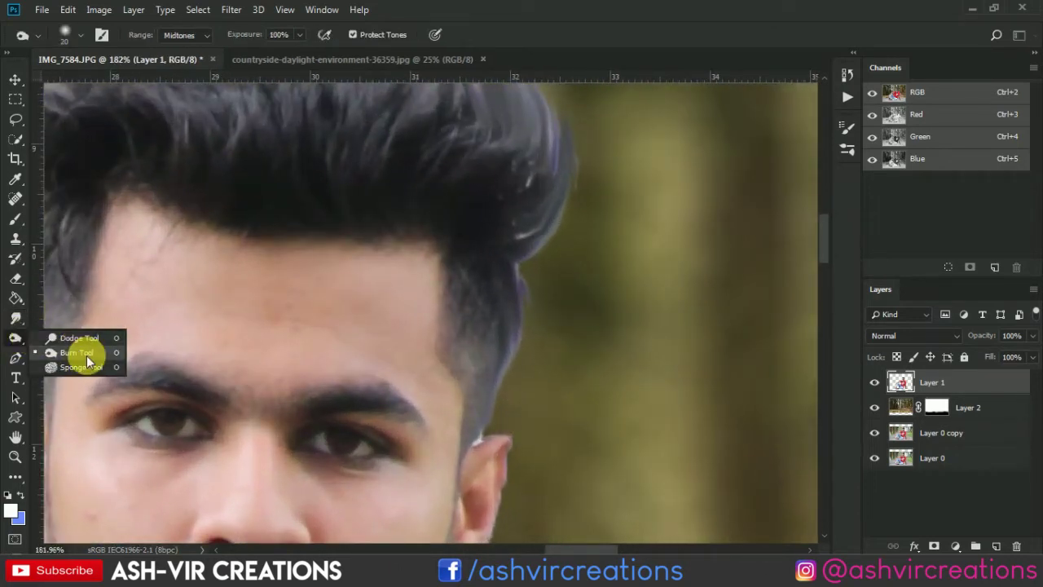
click(91, 357)
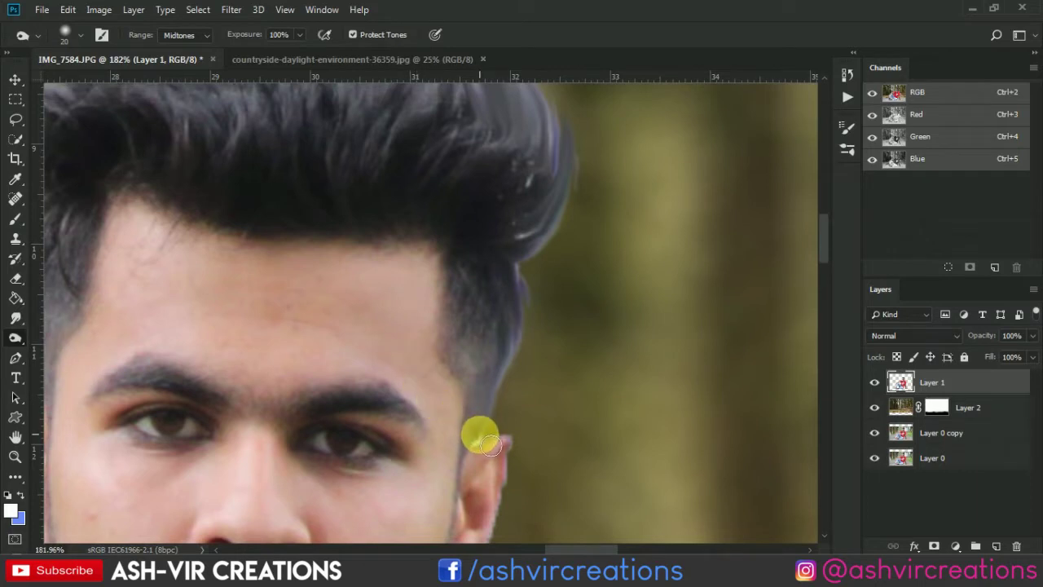
mouse_move(485, 413)
mouse_down()
mouse_move(541, 264)
mouse_move(510, 331)
mouse_move(489, 379)
mouse_move(597, 168)
mouse_move(528, 285)
mouse_move(515, 273)
mouse_move(572, 262)
mouse_move(621, 338)
mouse_move(595, 322)
mouse_move(638, 199)
mouse_move(654, 291)
mouse_move(538, 130)
mouse_move(492, 159)
mouse_move(527, 194)
mouse_move(299, 88)
mouse_move(278, 161)
mouse_move(147, 215)
mouse_move(110, 268)
mouse_move(282, 181)
mouse_move(447, 149)
mouse_move(385, 404)
mouse_up()
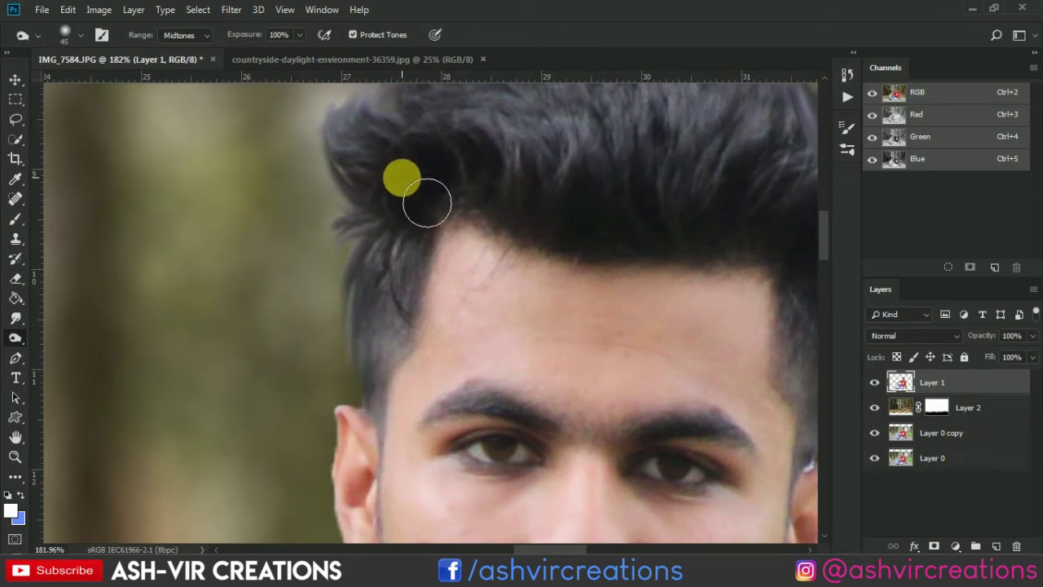
- Examine the retouched hair and the whole composite at reduced magnification
scroll(402, 181, down, 4)
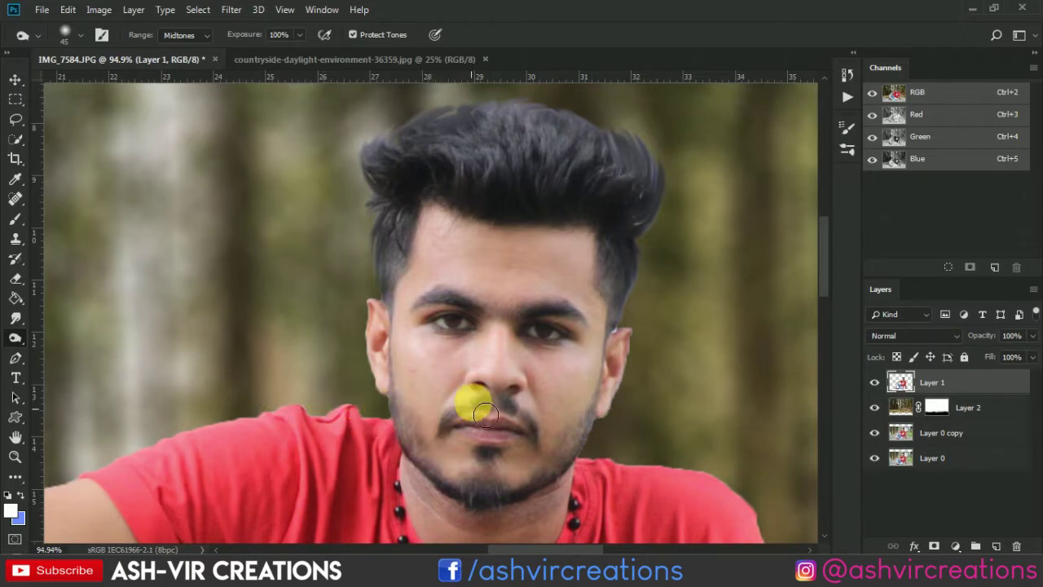
scroll(481, 334, down, 3)
key(v)
scroll(481, 334, down, 2)
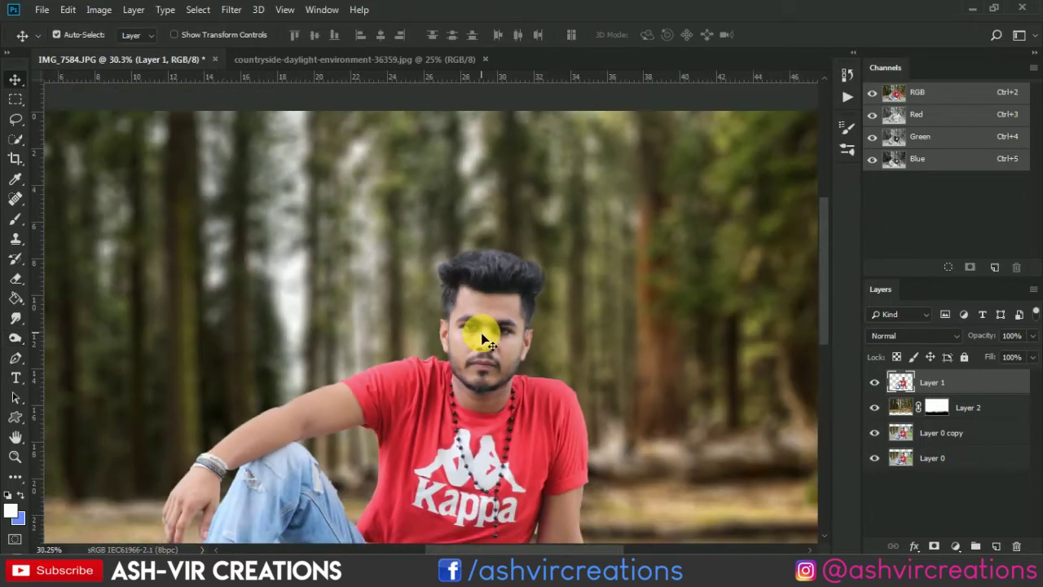
scroll(481, 339, down, 2)
scroll(481, 338, up, 1)
scroll(499, 335, down, 1)
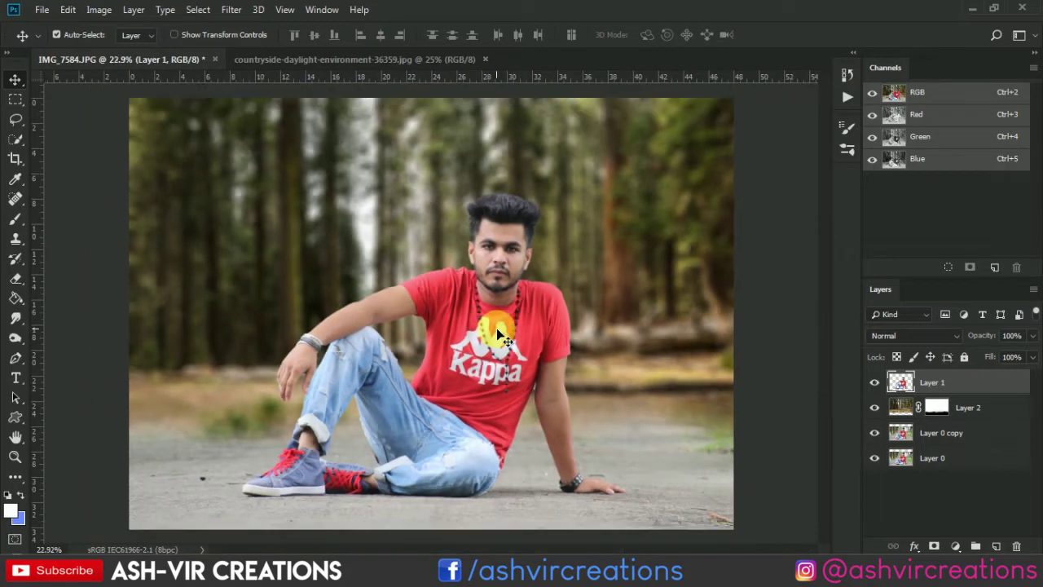
scroll(737, 367, down, 1)
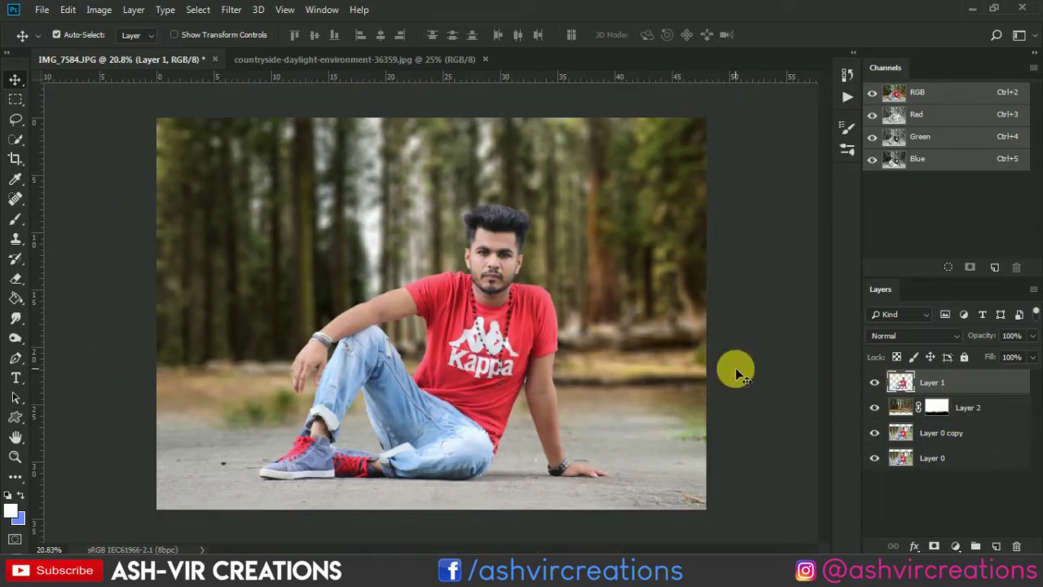
- Open 3-green-leaf-png and bring the leaf branch into the portrait as a new top layer
click(42, 9)
click(60, 42)
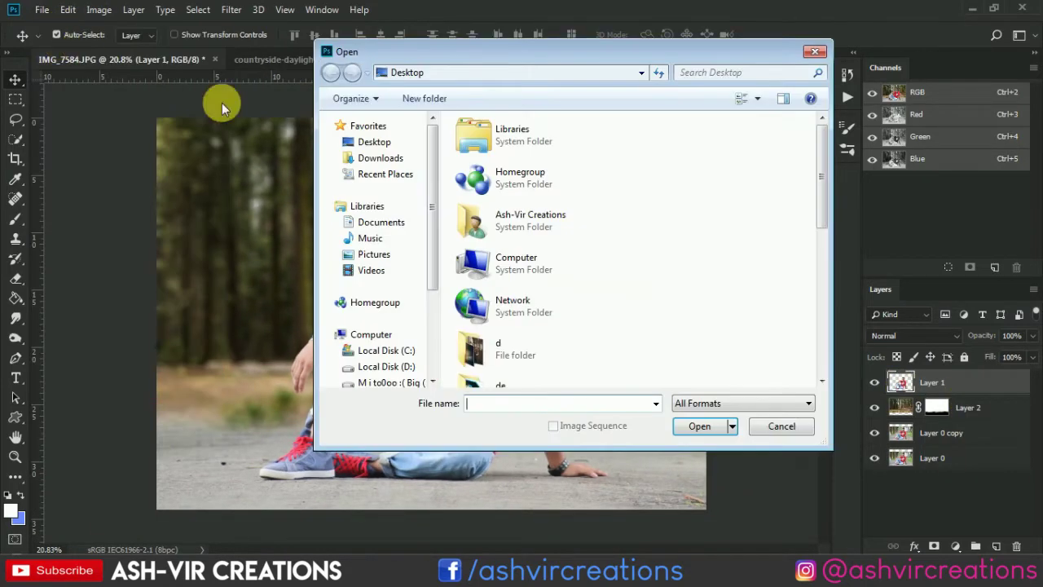
scroll(674, 249, down, 5)
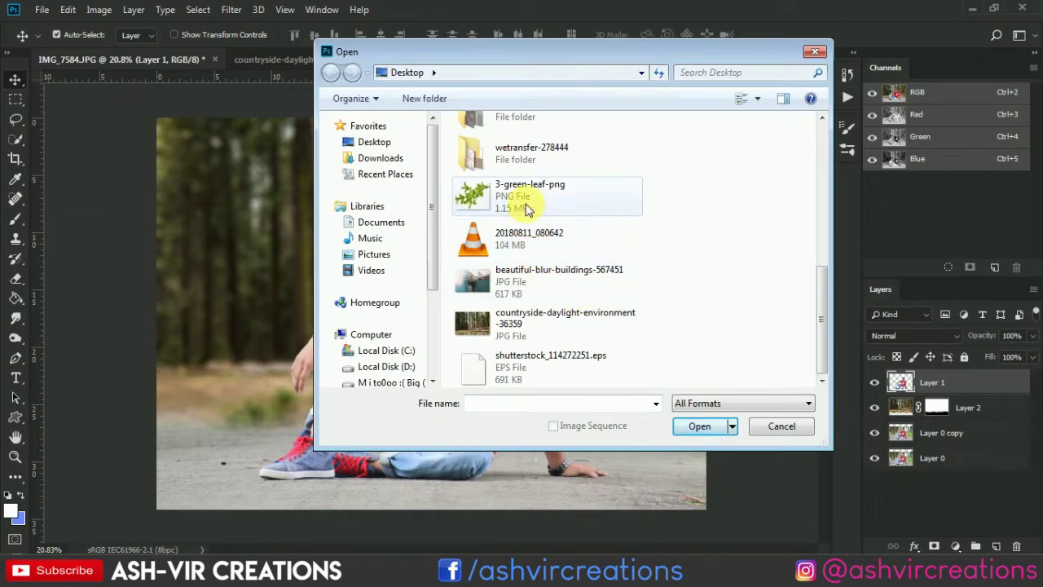
double_click(522, 193)
drag(500, 226, 494, 276)
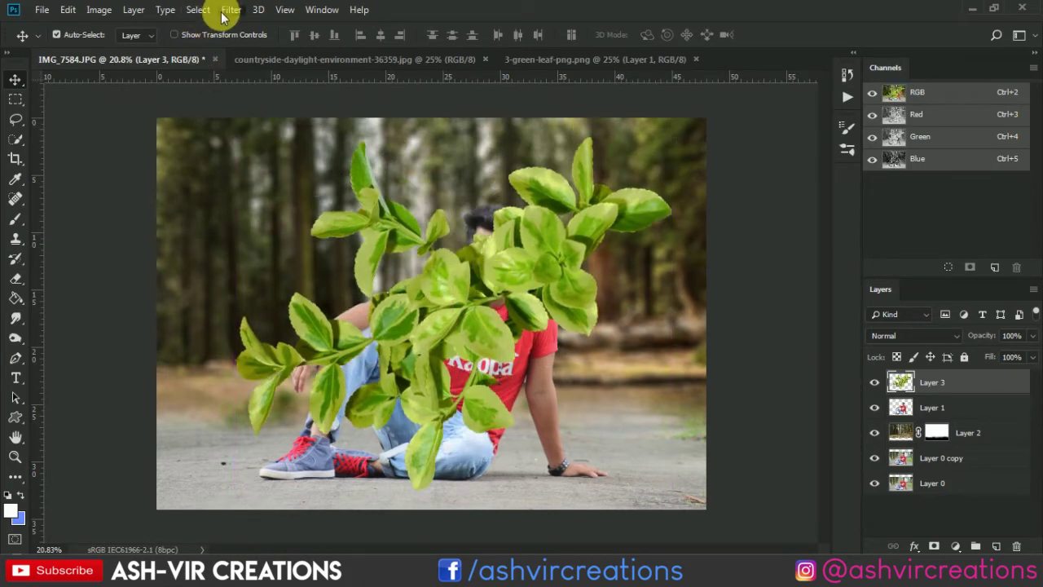
- Apply a Gaussian Blur with an 18 px radius to the leaf layer
click(225, 13)
mouse_move(255, 185)
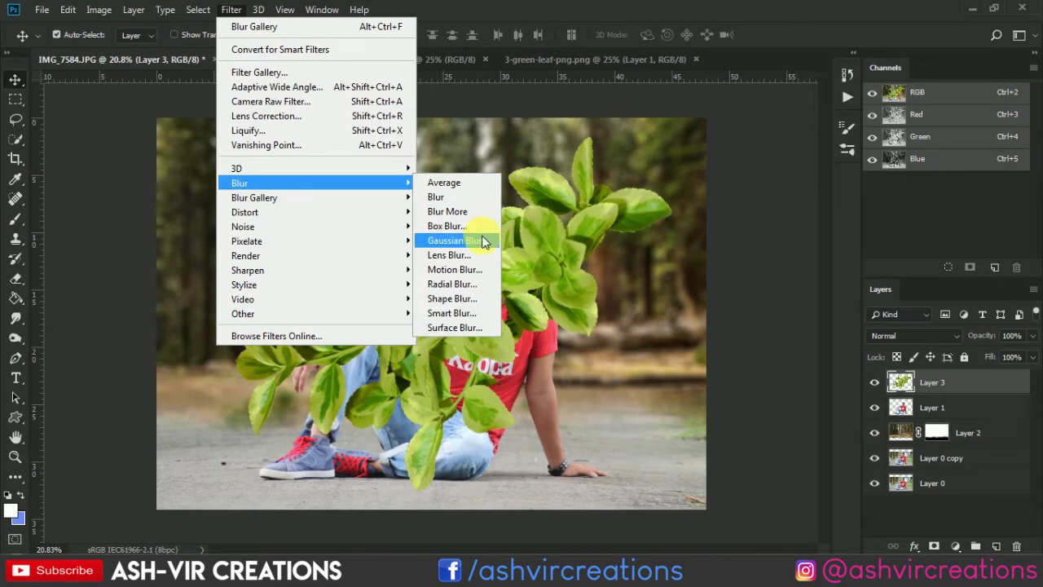
click(483, 242)
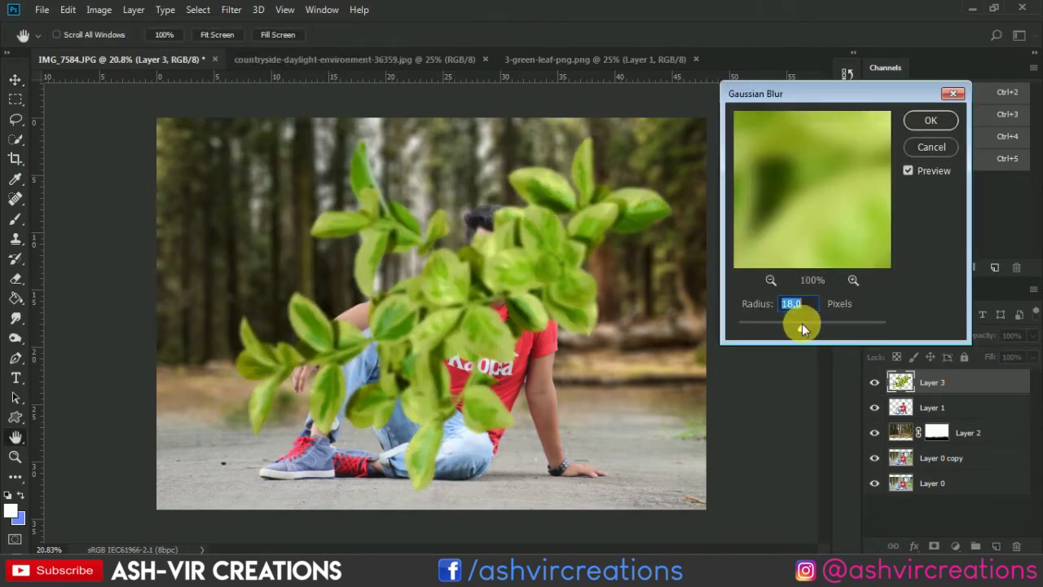
drag(802, 324, 806, 325)
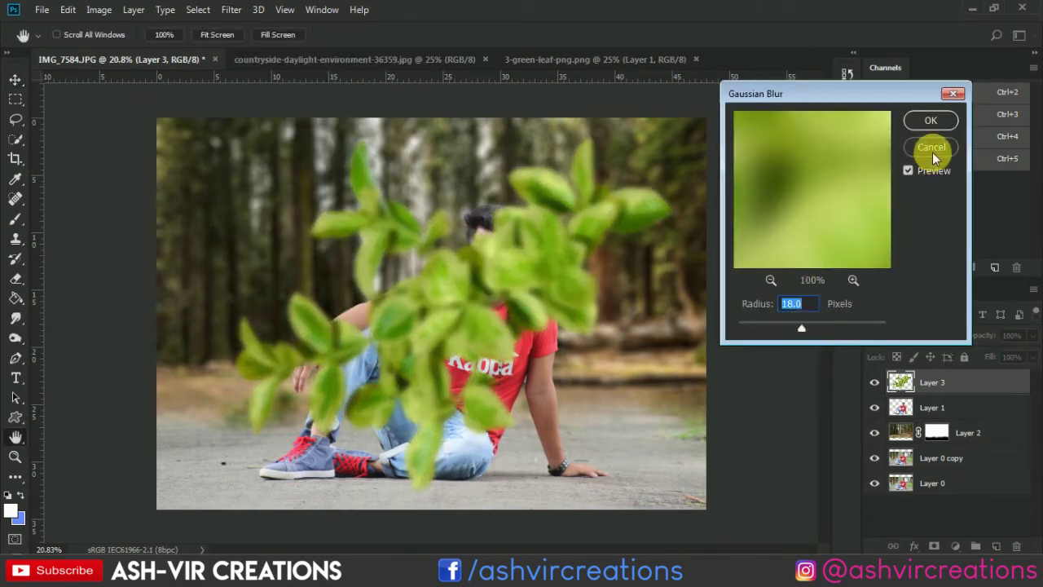
click(939, 122)
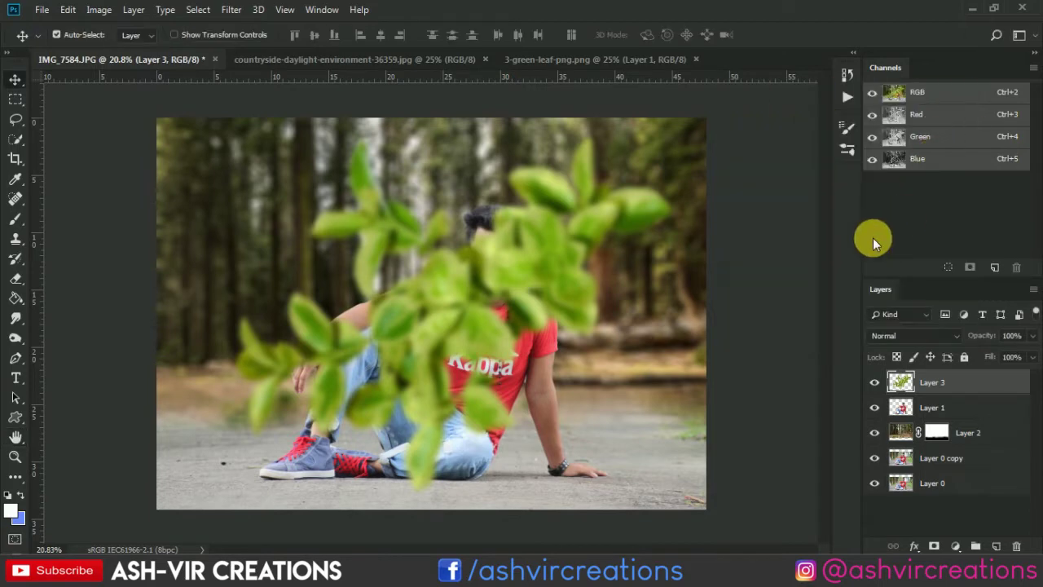
- Scale the leaf layer to about 58.7% with Free Transform and flip it vertically
drag(515, 284, 494, 313)
click(67, 10)
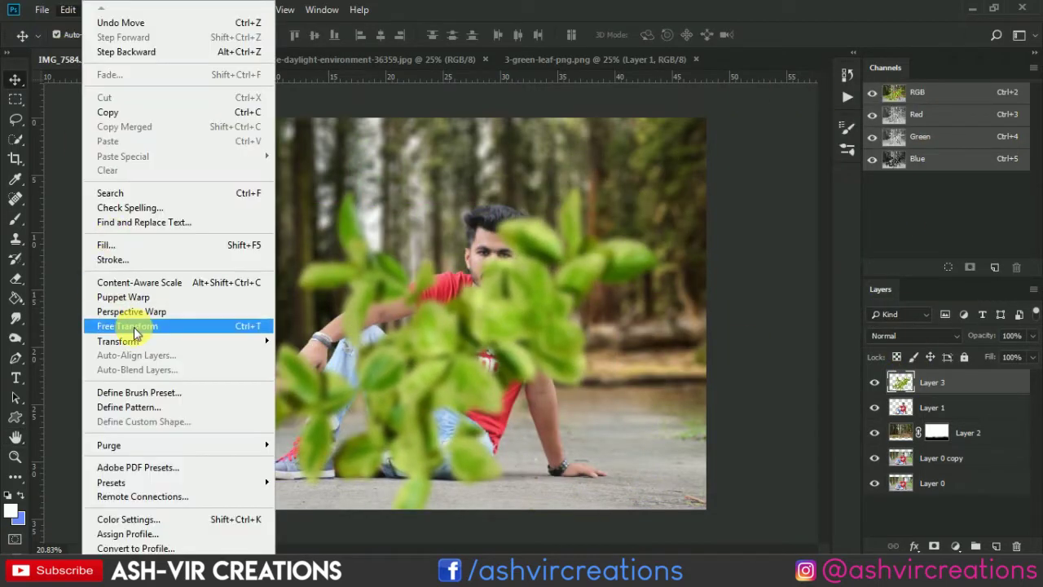
click(106, 325)
drag(658, 192, 563, 269)
right_click(503, 345)
click(534, 336)
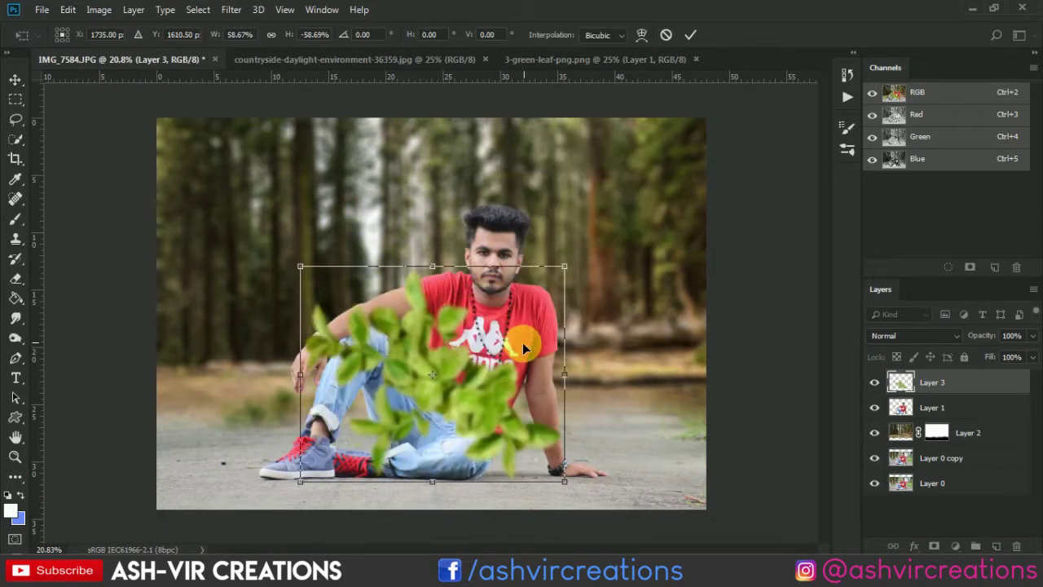
- Place the leaves in the image's lower-left corner and rotate them to about 158.7°
drag(522, 342, 257, 391)
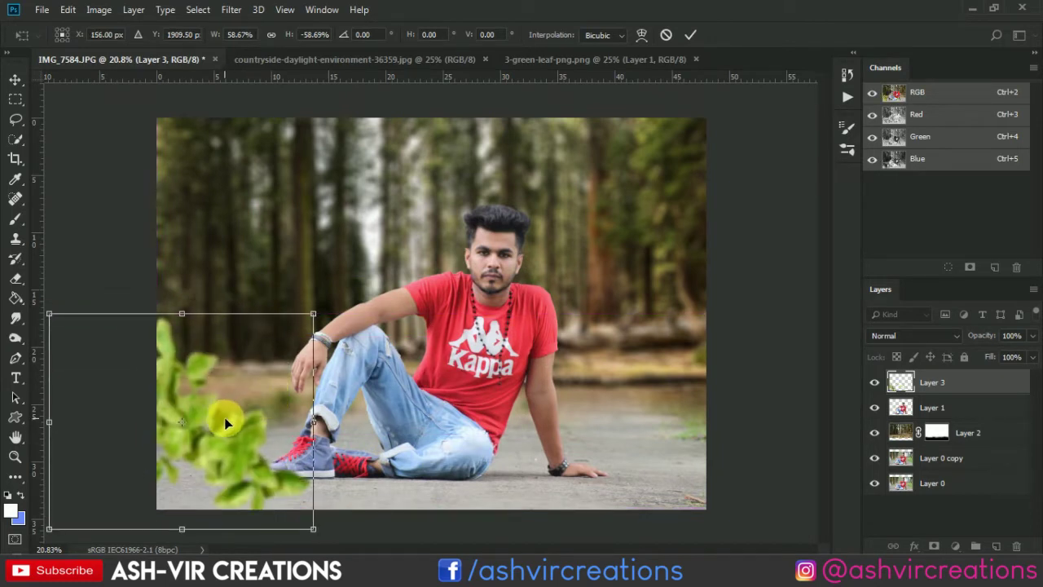
drag(226, 422, 223, 479)
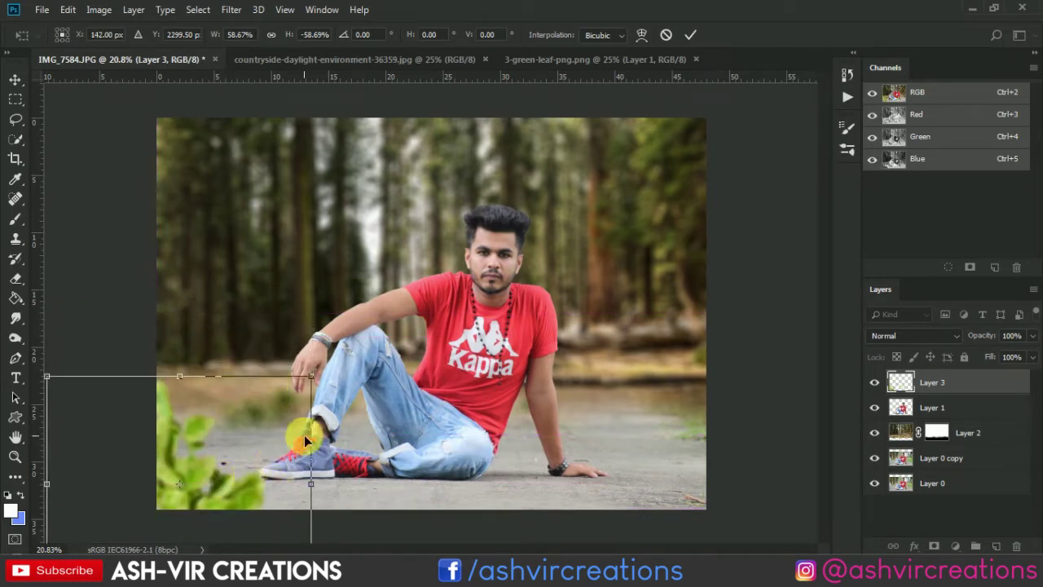
drag(361, 426, 337, 365)
mouse_move(275, 434)
mouse_down()
mouse_move(290, 479)
mouse_move(293, 438)
mouse_move(267, 441)
mouse_up()
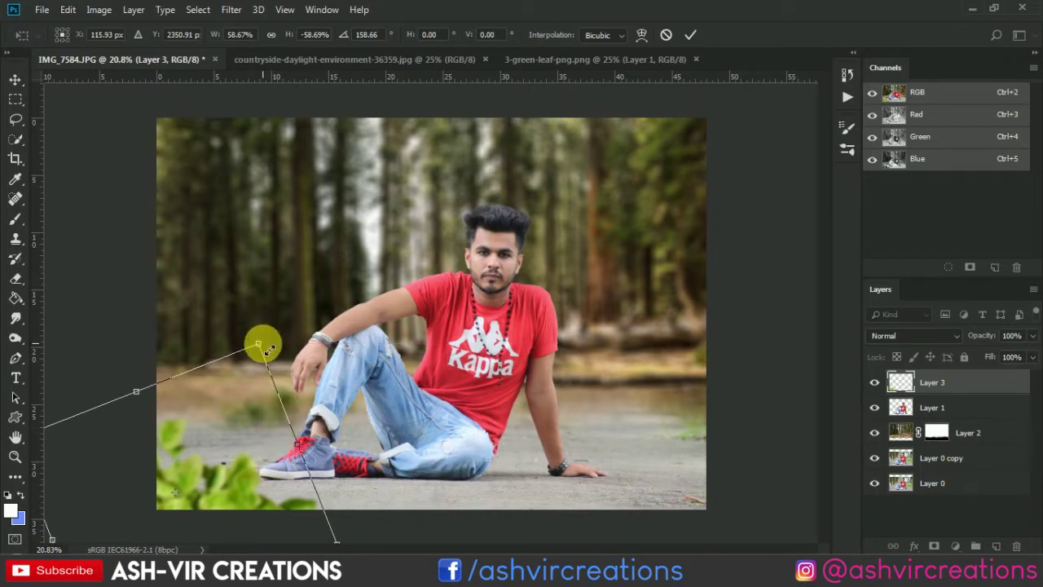
- Enlarge the leaves to about 76%, nudge them further into the lower-left corner and apply the transformation
drag(270, 349, 329, 325)
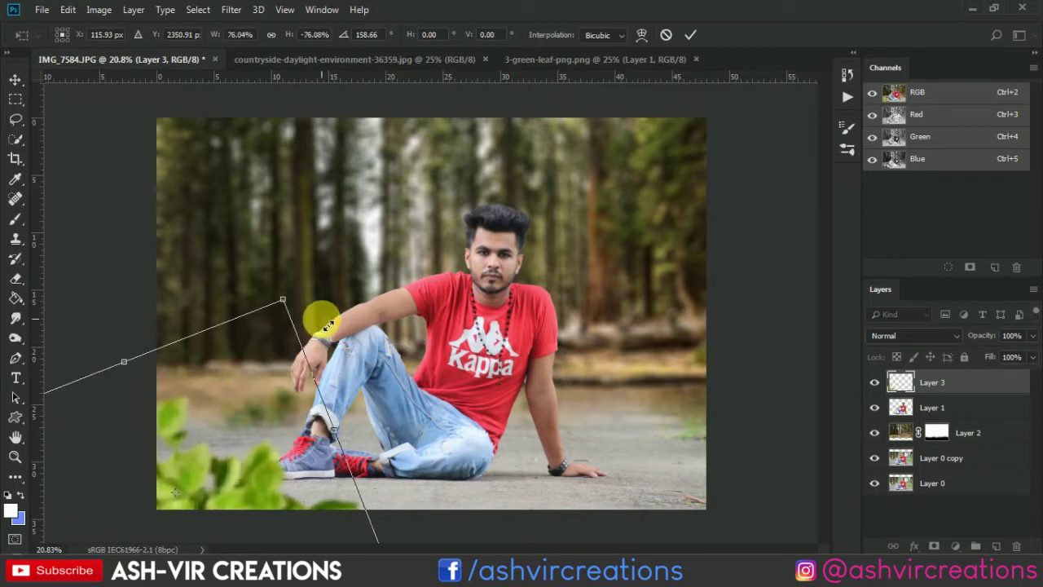
drag(279, 432, 259, 427)
key(Return)
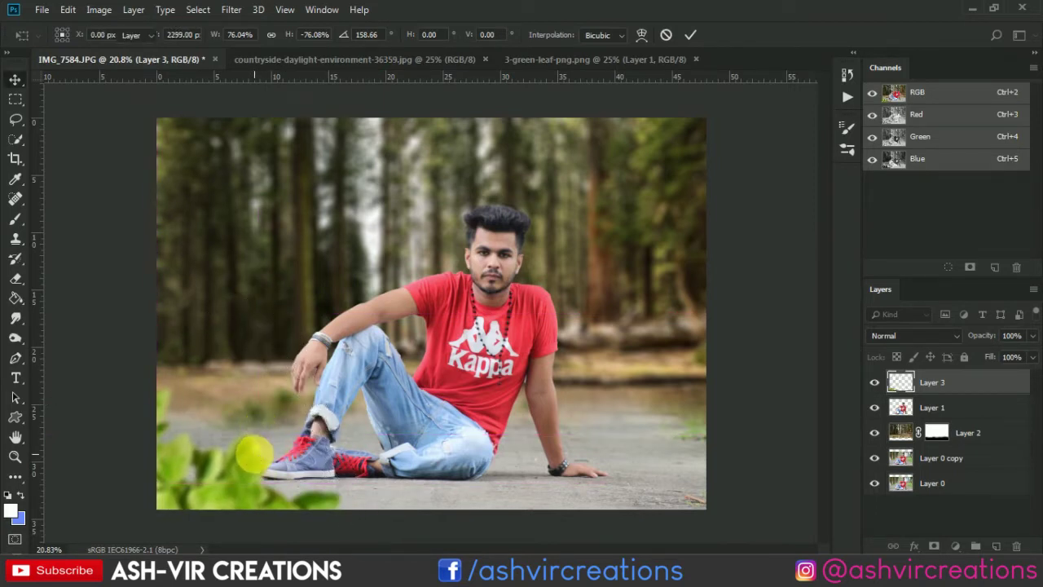
- Duplicate the leaf layer and place a horizontally mirrored copy in the image's lower-right corner
drag(216, 477, 626, 510)
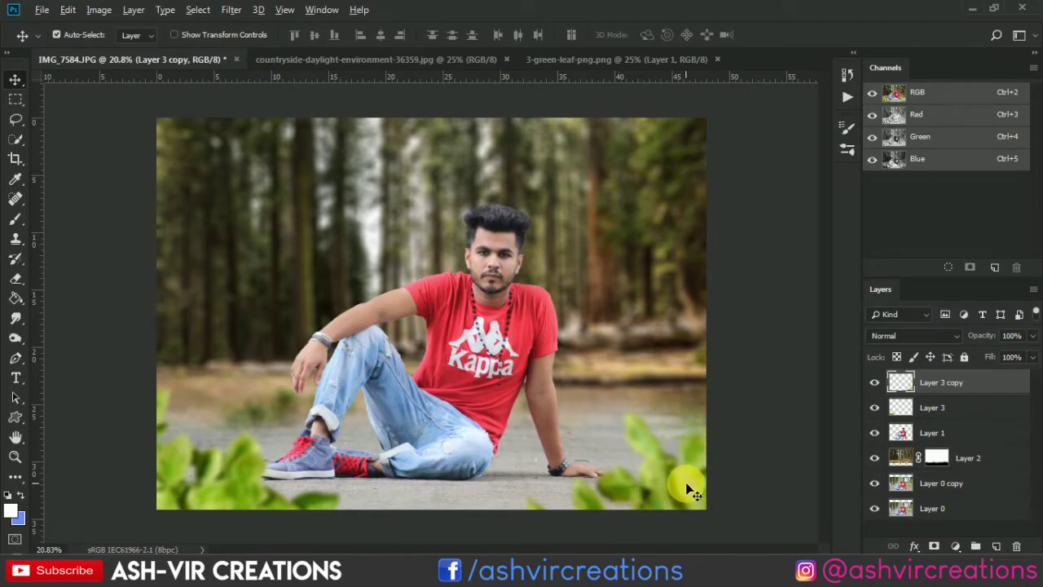
- Duplicate the lower-right leaves, placing the copy along the middle of the image's bottom edge, and shift the lower-left leaves slightly left
drag(689, 492, 489, 550)
drag(624, 499, 465, 485)
scroll(466, 484, down, 1)
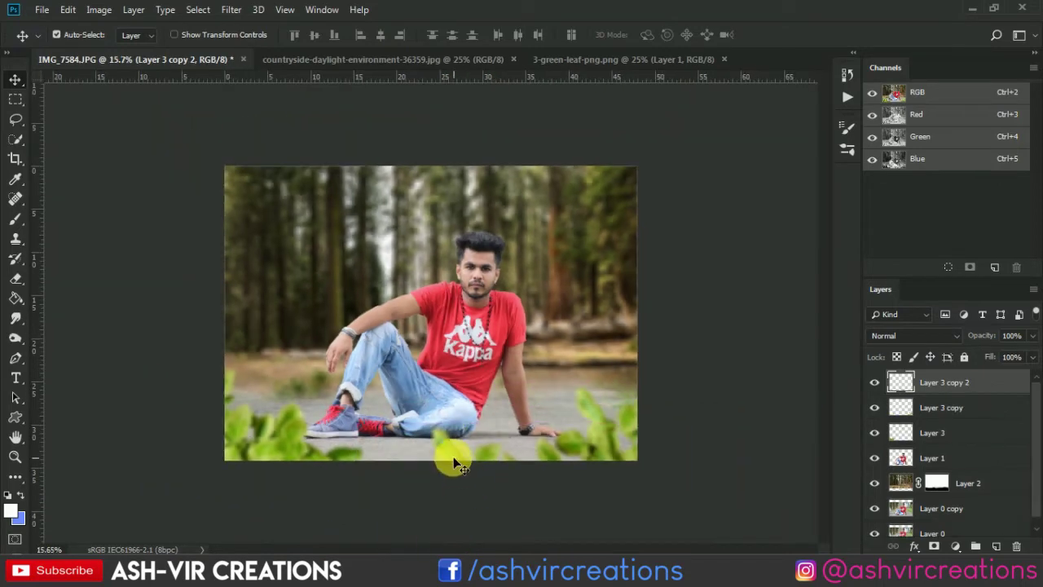
scroll(269, 440, up, 1)
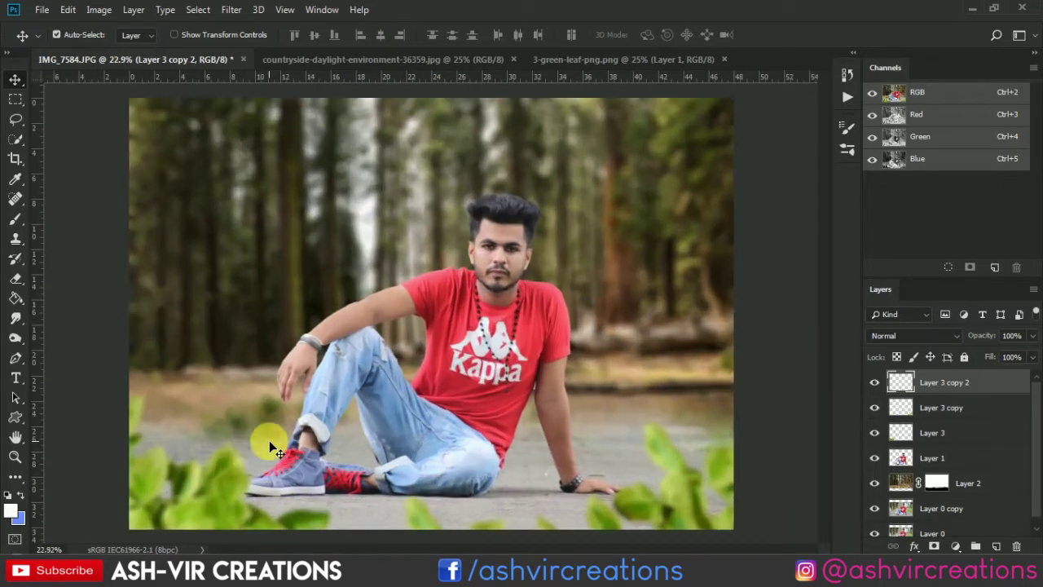
click(228, 483)
drag(228, 483, 217, 482)
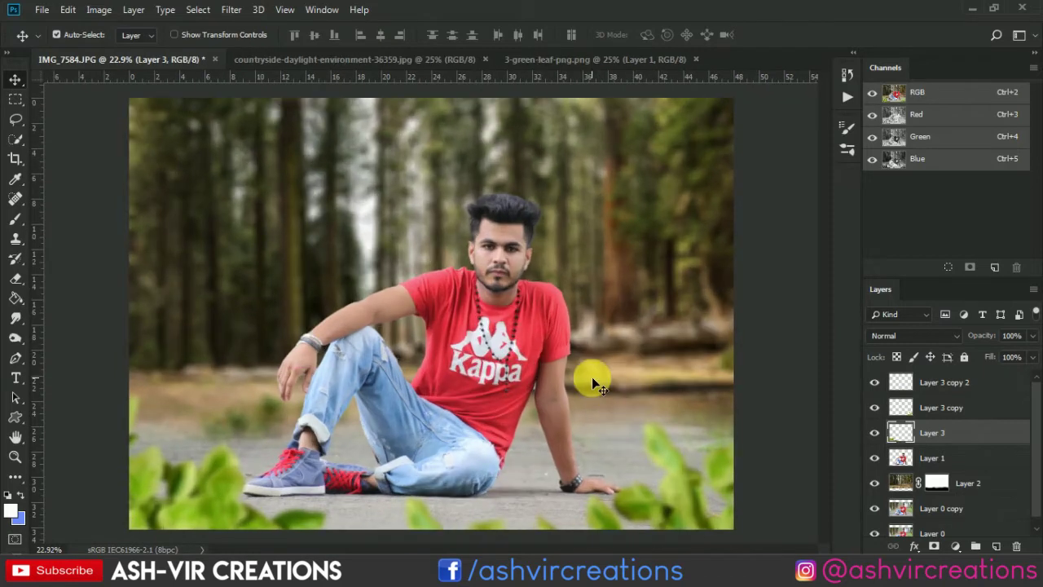
scroll(620, 355, down, 1)
key(alt+bracketleft)
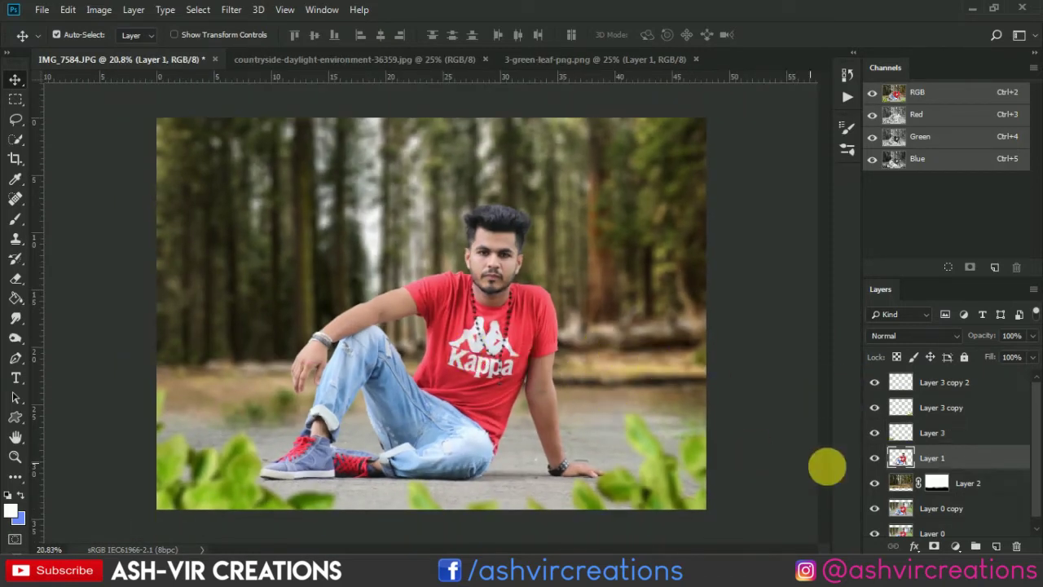
right_click(934, 465)
click(972, 441)
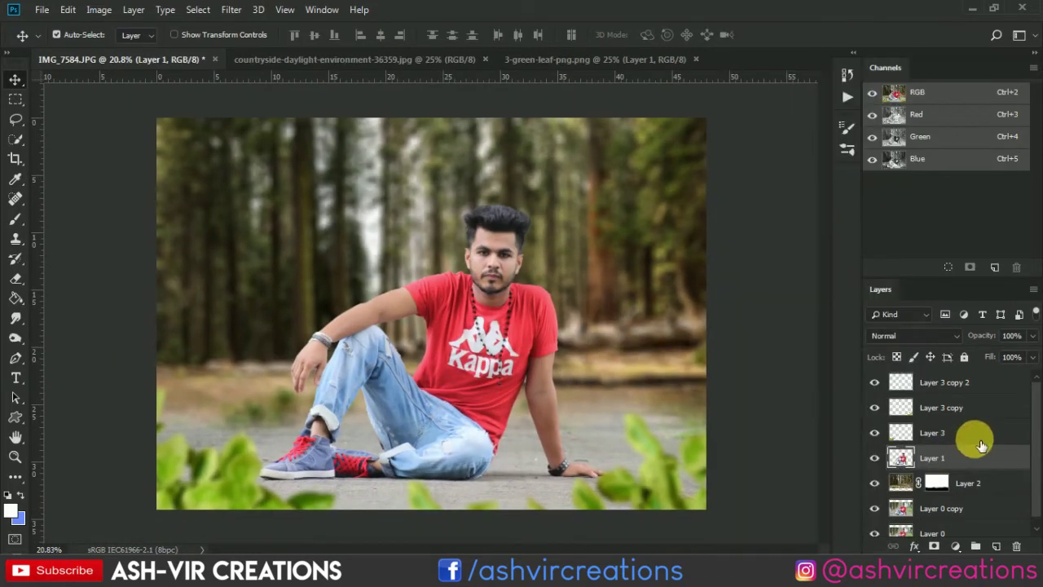
click(981, 385)
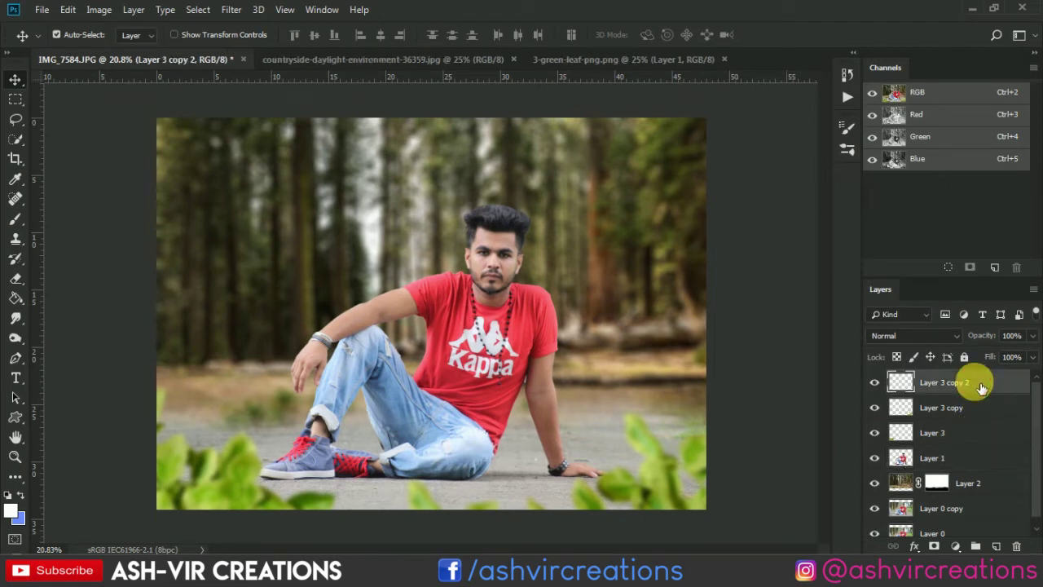
click(959, 545)
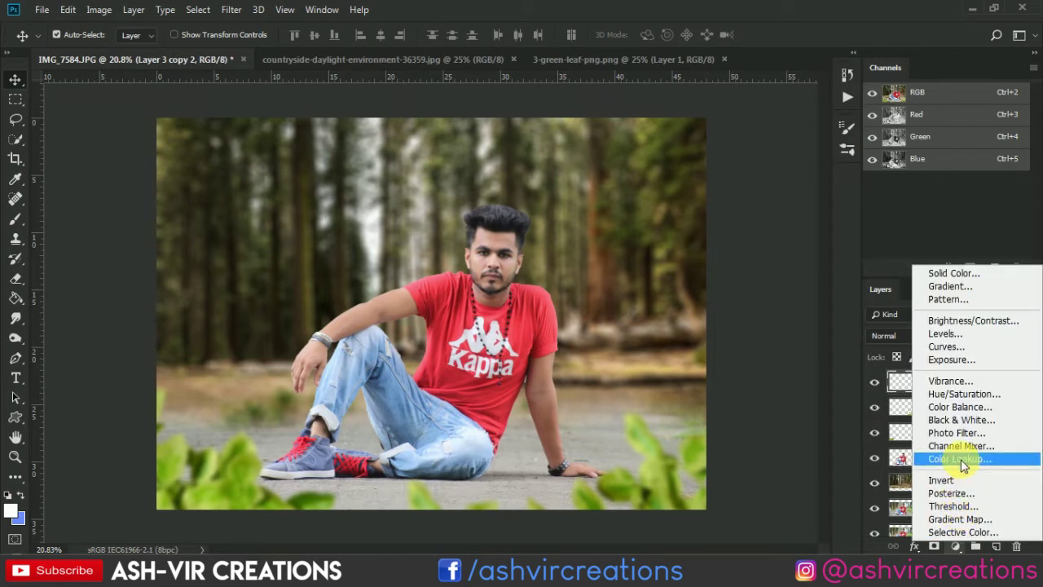
click(908, 365)
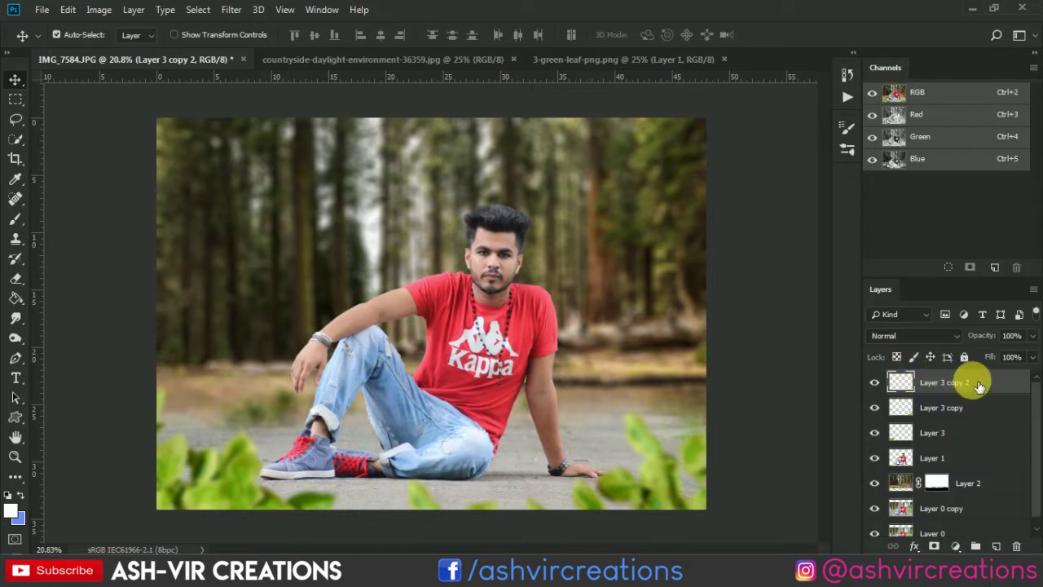
- Merge all layers from Layer 3 copy 2 down to Layer 0 copy into one, leaving Layer 0 separate
scroll(978, 384, down, 1)
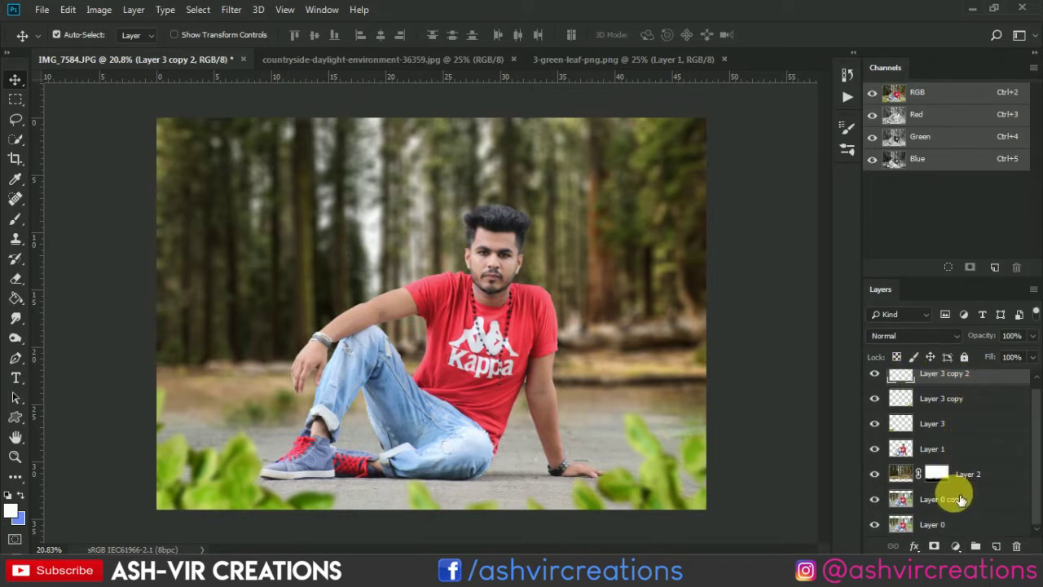
shift+click(962, 500)
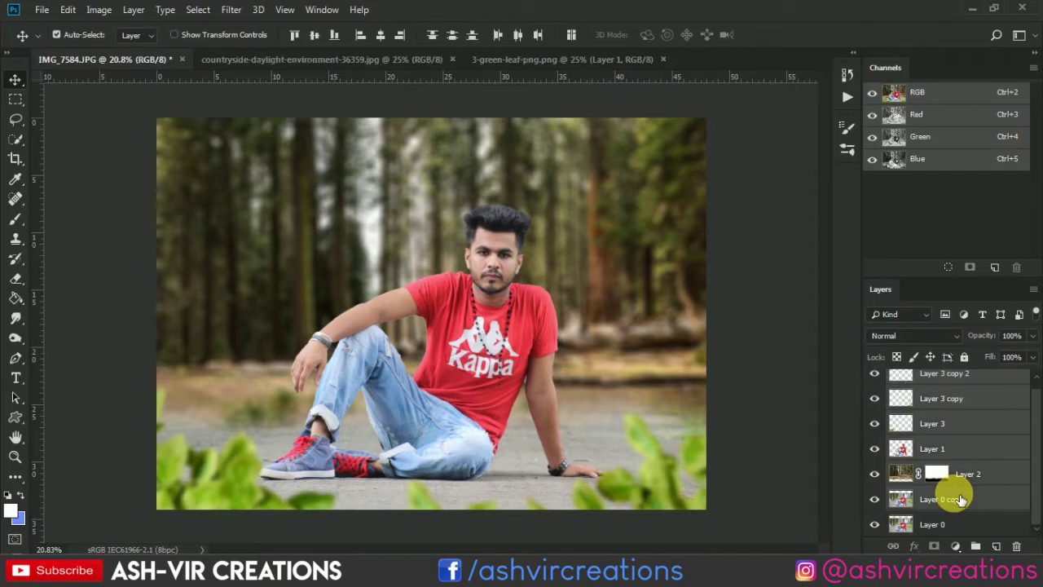
right_click(962, 500)
click(795, 427)
click(969, 501)
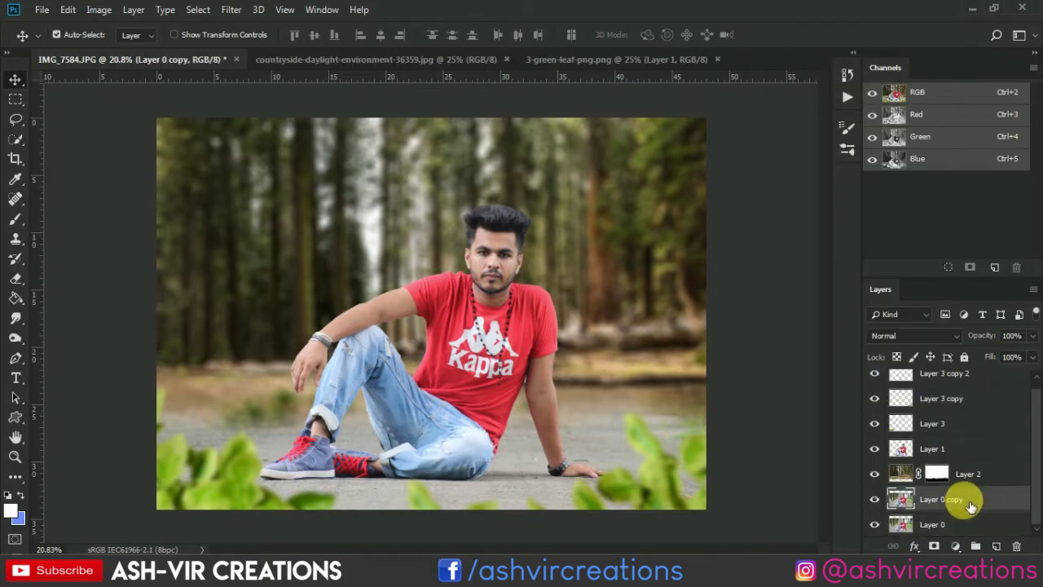
scroll(974, 459, up, 1)
shift+click(962, 381)
right_click(962, 382)
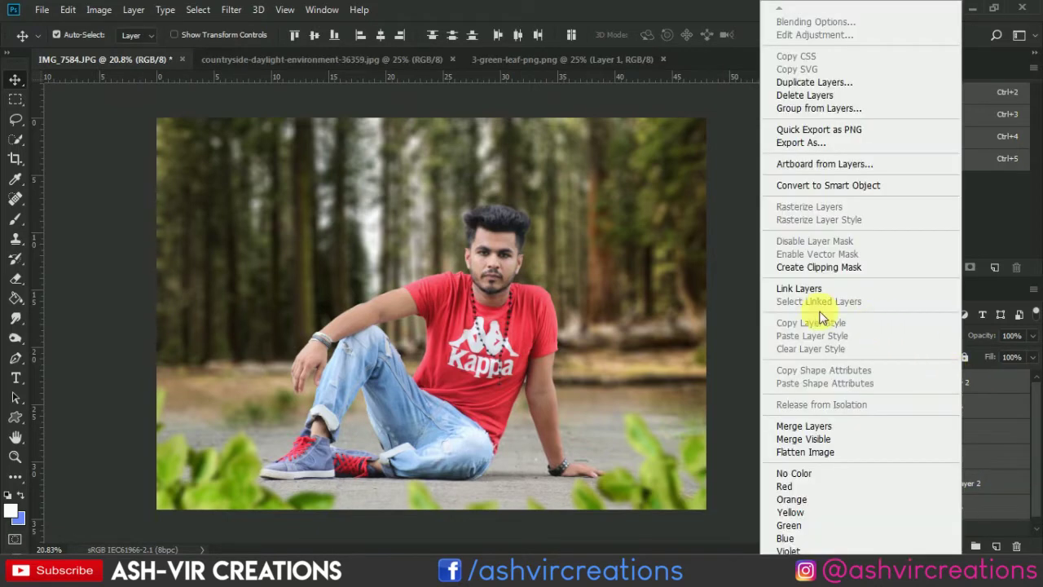
click(773, 426)
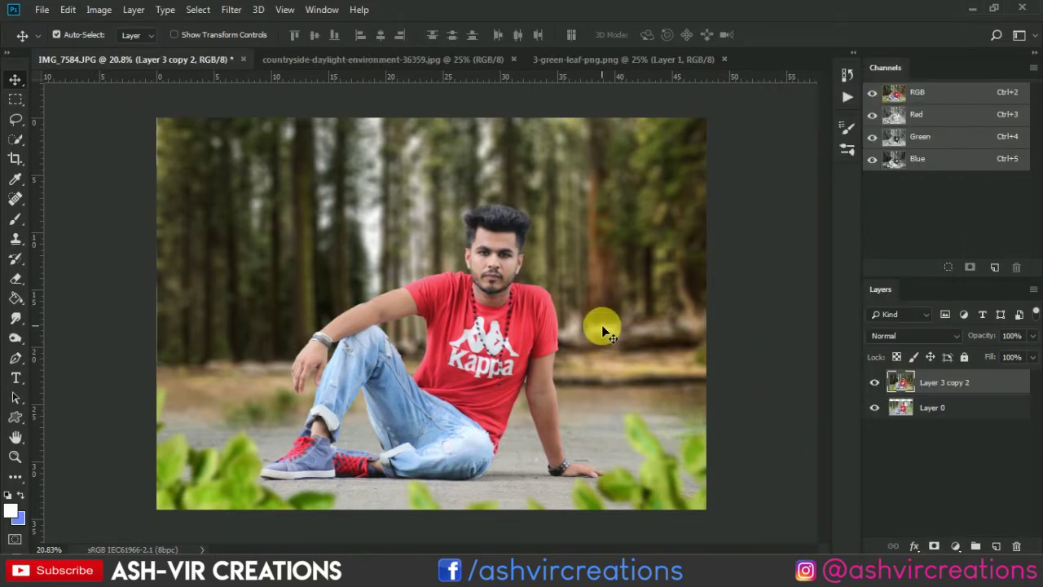
- Open the Camera Raw Filter on the merged layer and add a post-crop vignette: amount -46, midpoint 40, feather 100, highlights 38
key(c)
key(v)
click(231, 9)
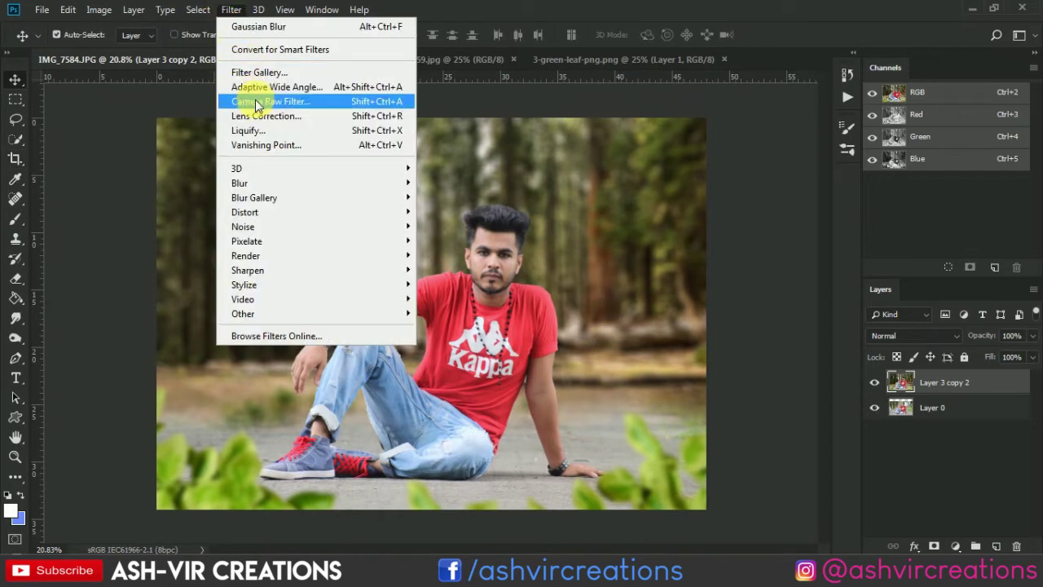
click(269, 102)
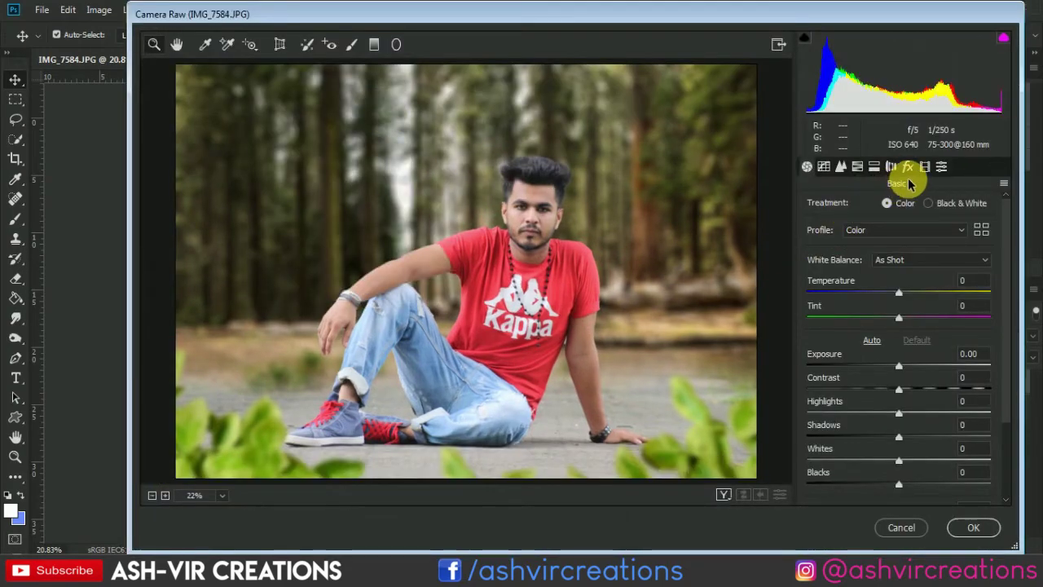
click(908, 166)
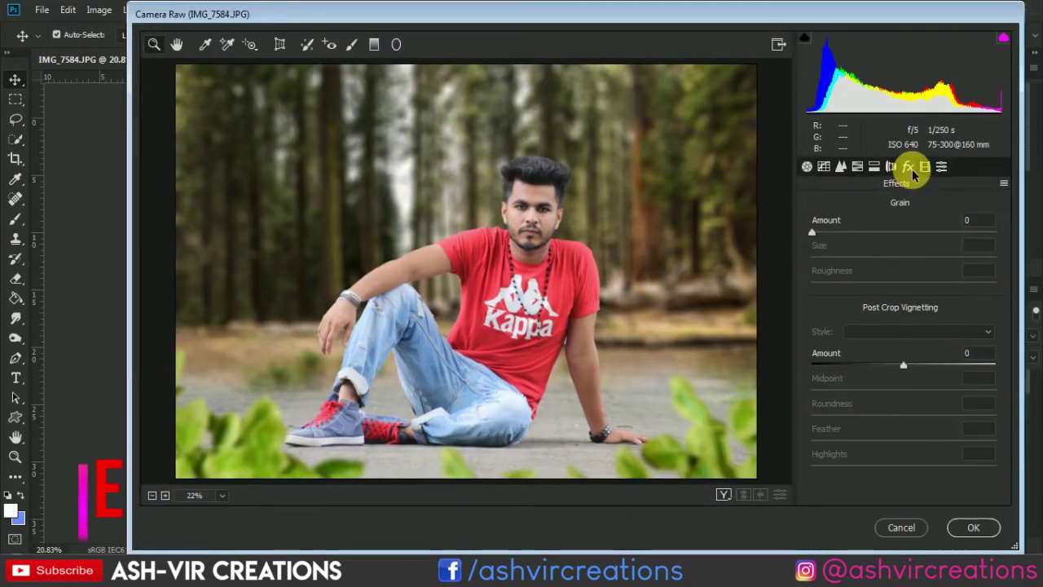
drag(903, 366, 860, 359)
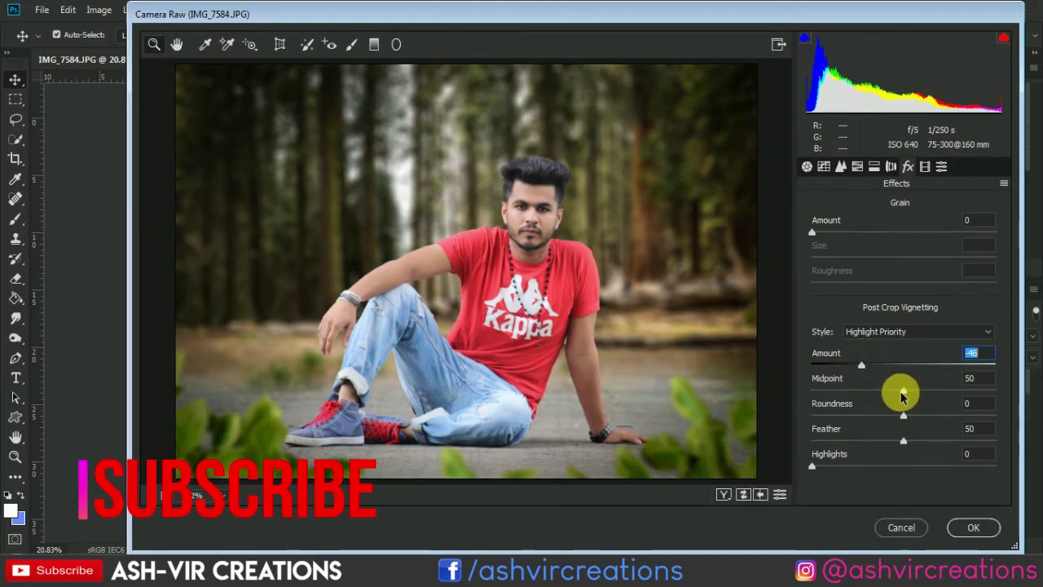
mouse_move(903, 391)
mouse_down()
mouse_move(855, 389)
mouse_move(886, 386)
mouse_up()
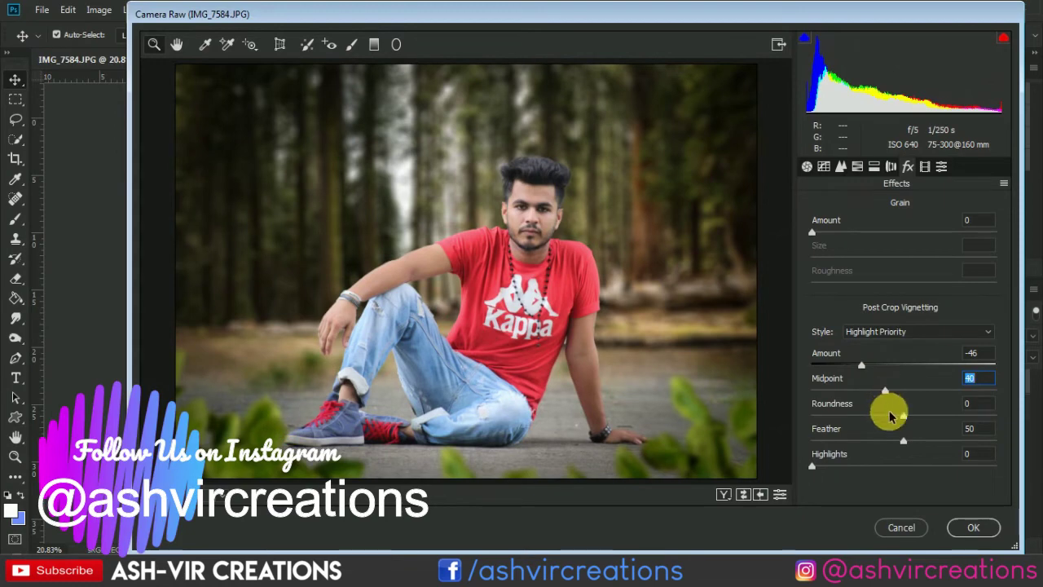
drag(891, 417, 955, 426)
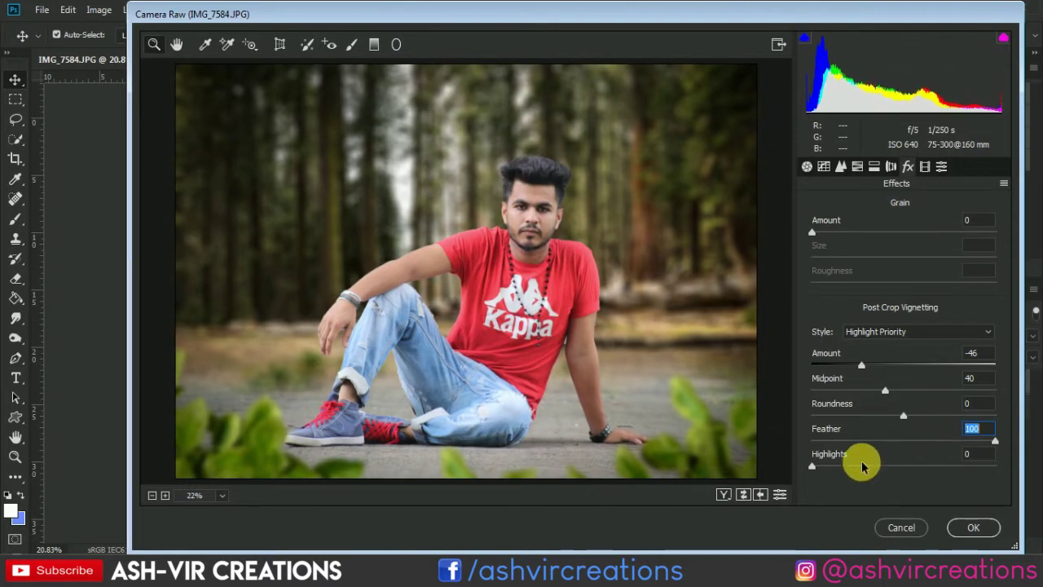
drag(848, 466, 883, 473)
drag(812, 232, 775, 239)
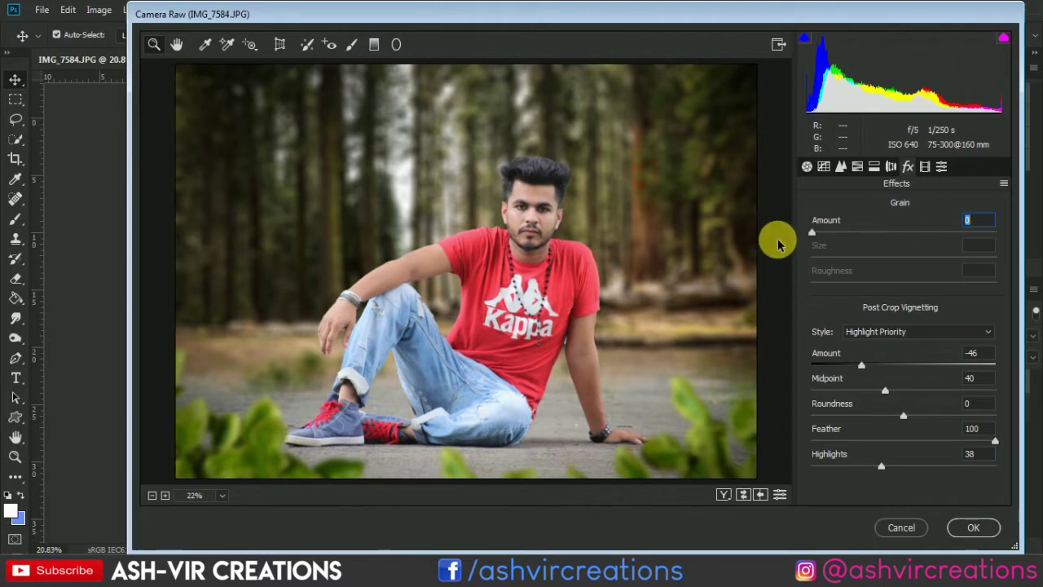
- Cool the image's white balance by setting the temperature to -10 in the basic adjustments
click(823, 166)
click(807, 166)
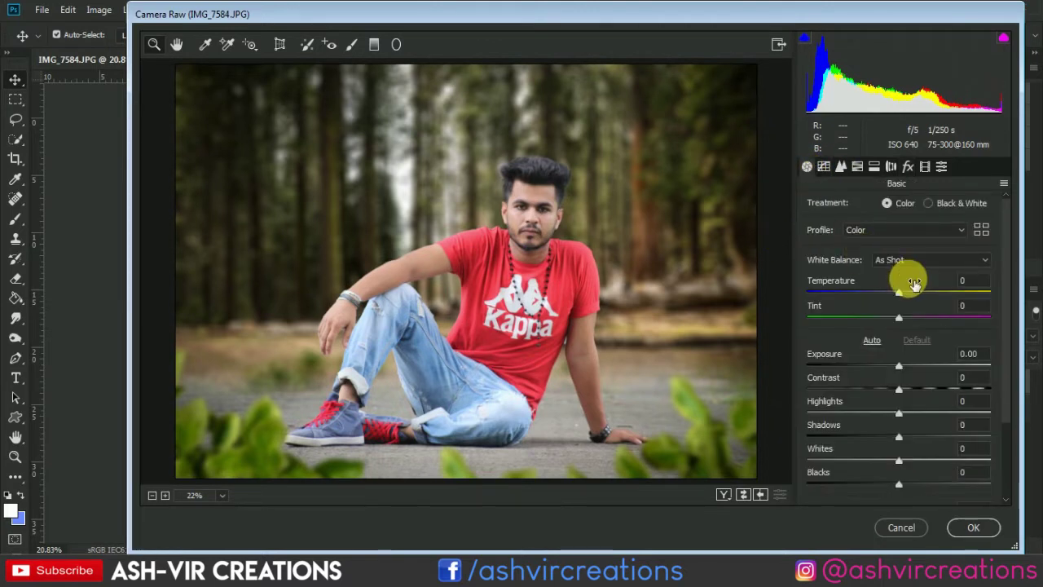
mouse_move(901, 296)
mouse_down()
mouse_move(880, 291)
mouse_move(892, 296)
mouse_up()
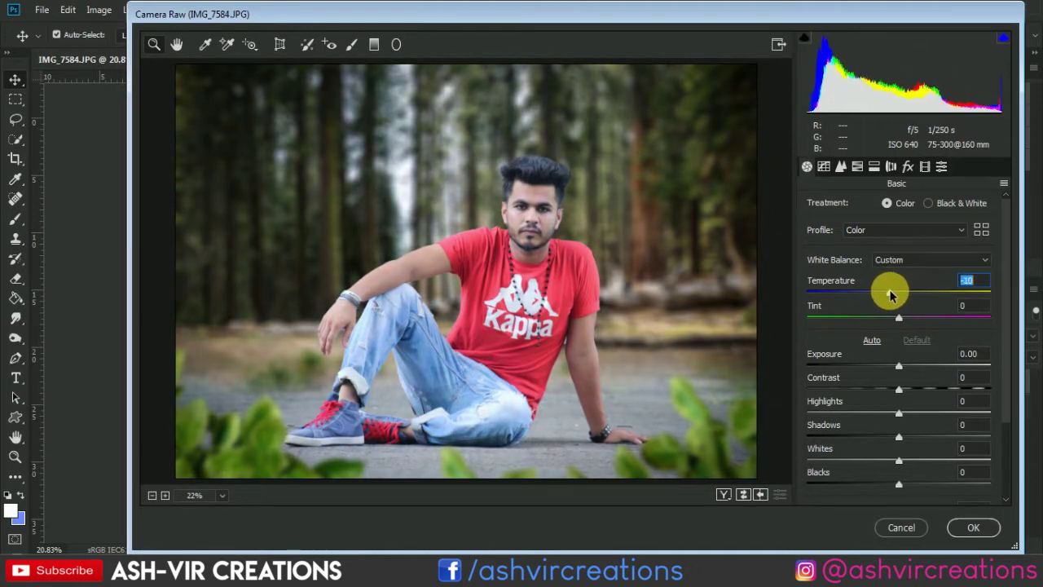
- Calibrate the colours with shadows tint +73, Red Primary hue +100, Green Primary hue +100 and Blue Primary hue -85
click(942, 166)
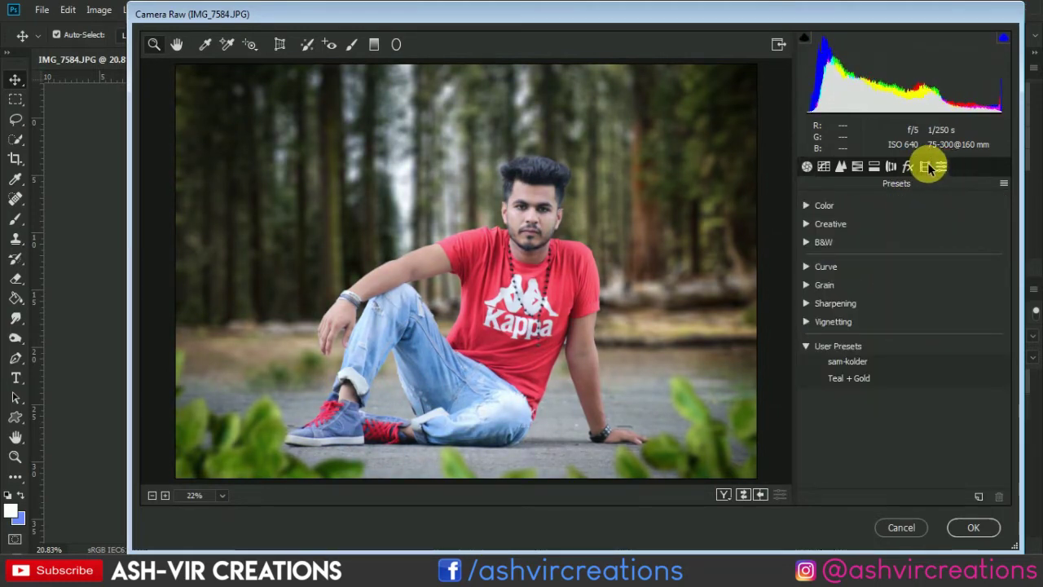
click(925, 166)
drag(902, 454, 873, 452)
drag(907, 388, 757, 407)
click(832, 455)
drag(831, 458, 823, 457)
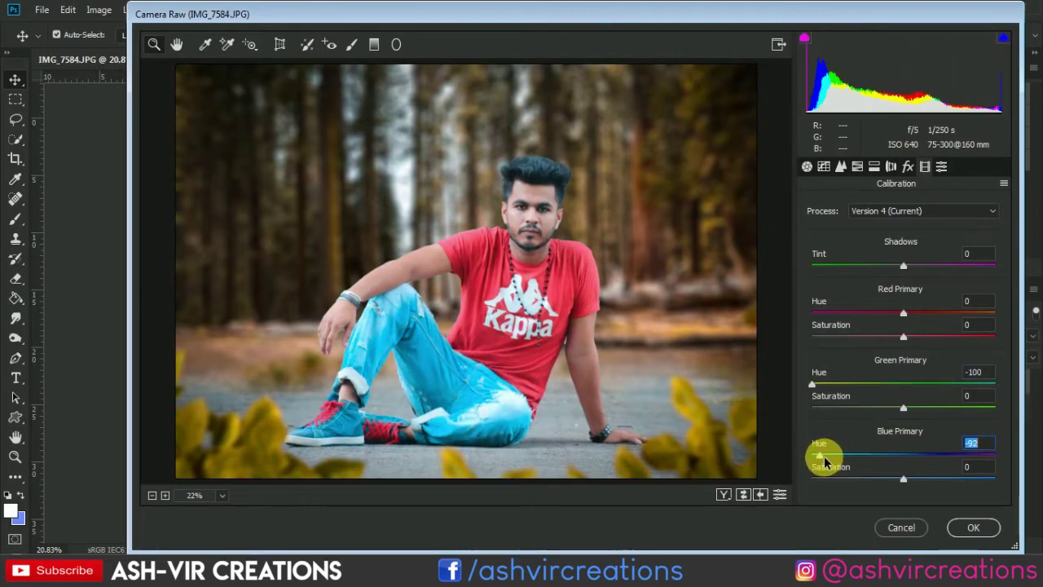
drag(826, 369, 750, 384)
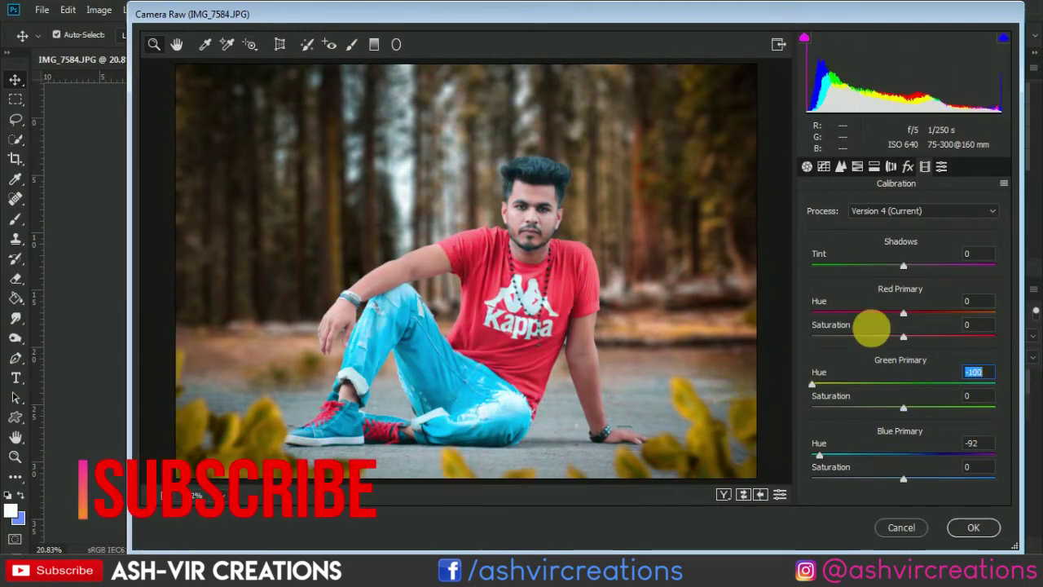
drag(903, 313, 1019, 293)
drag(812, 384, 1035, 377)
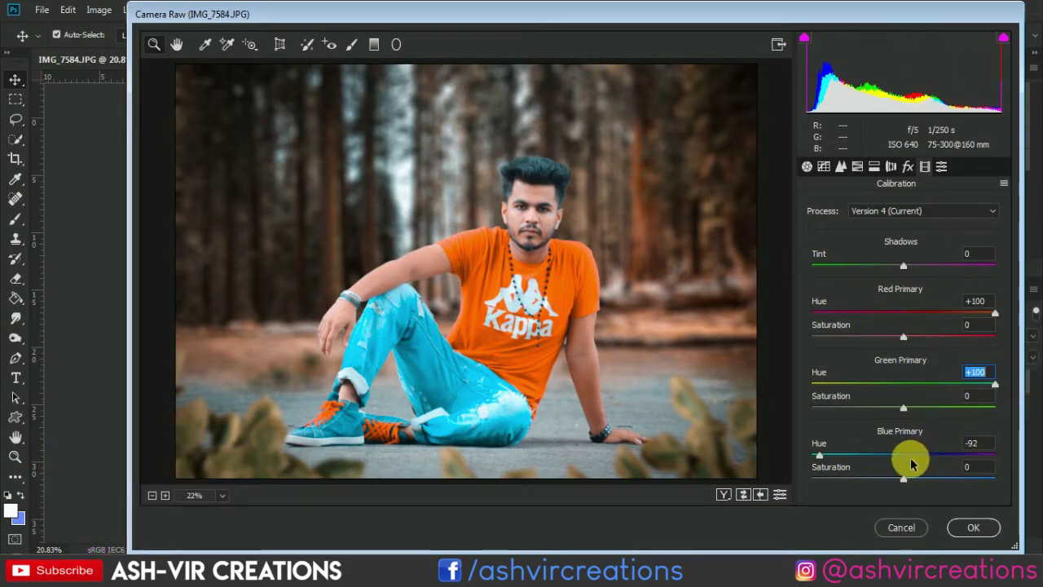
mouse_move(825, 458)
mouse_down()
mouse_move(932, 465)
mouse_move(795, 471)
mouse_move(833, 471)
mouse_up()
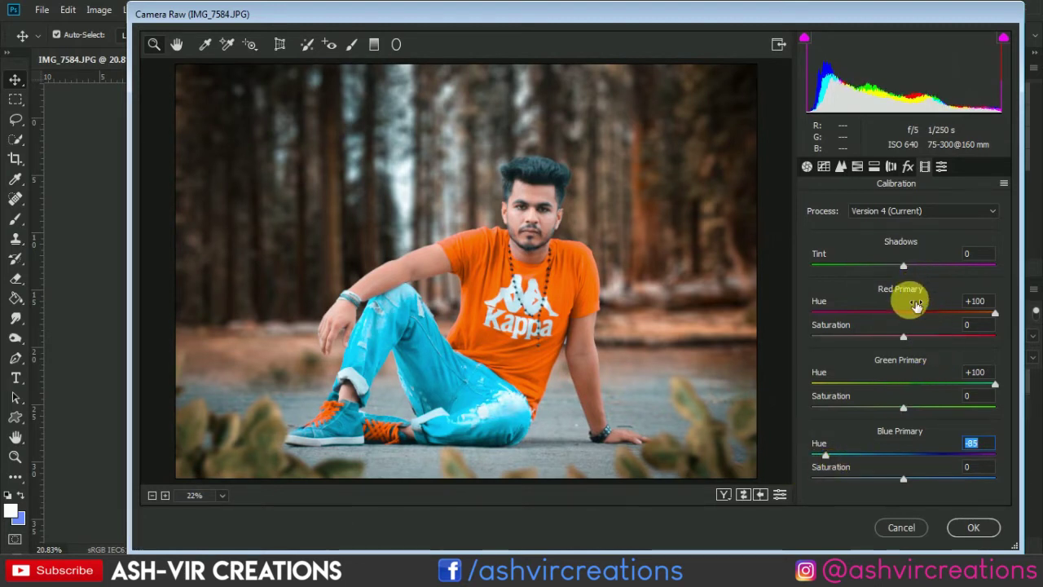
mouse_move(903, 264)
mouse_down()
mouse_move(862, 258)
mouse_move(888, 267)
mouse_up()
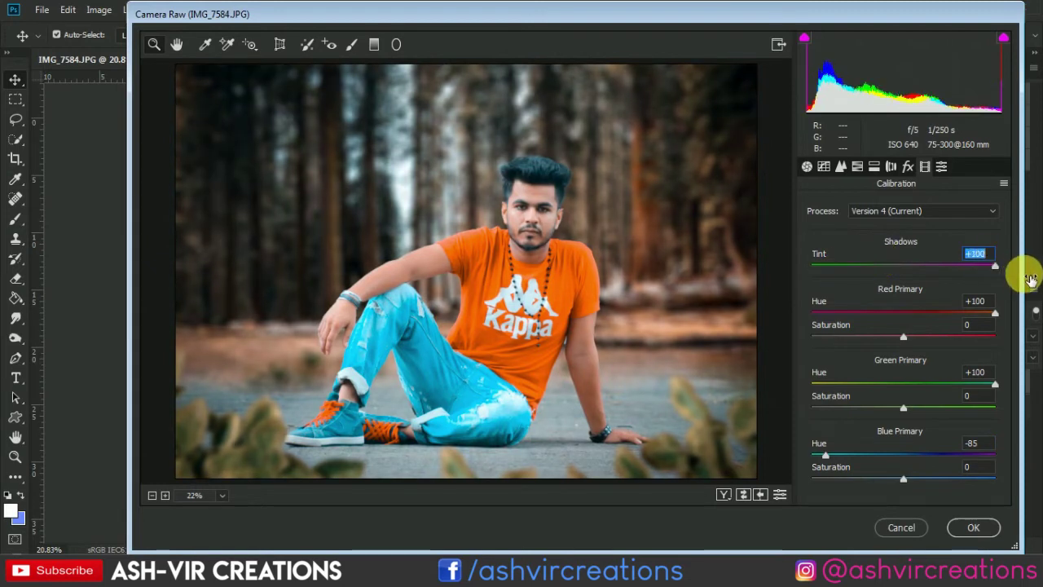
drag(944, 287, 1011, 284)
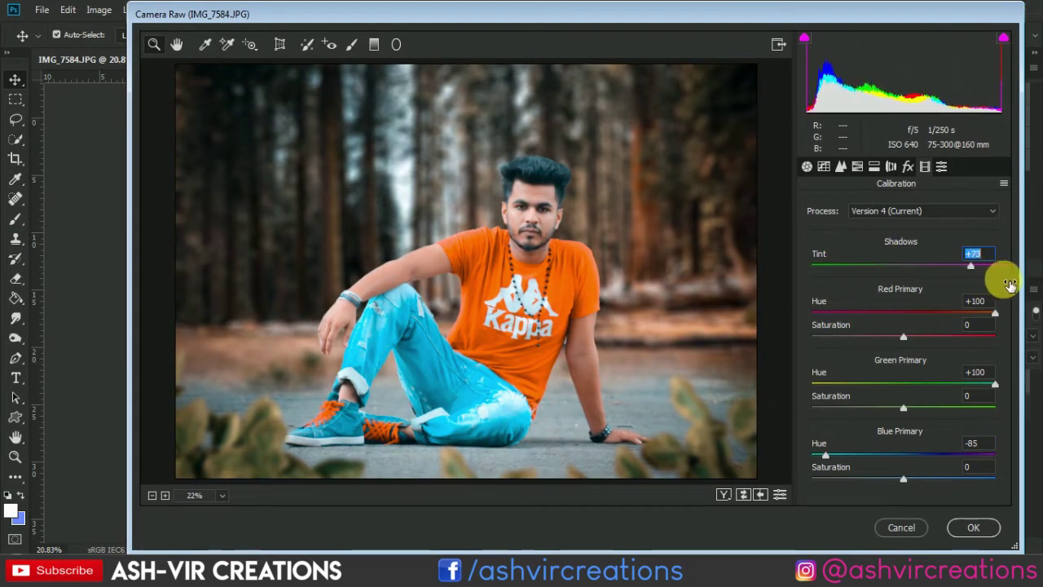
- Adjust the oranges in HSL: hue +23, saturation +7 and luminance -13
click(856, 170)
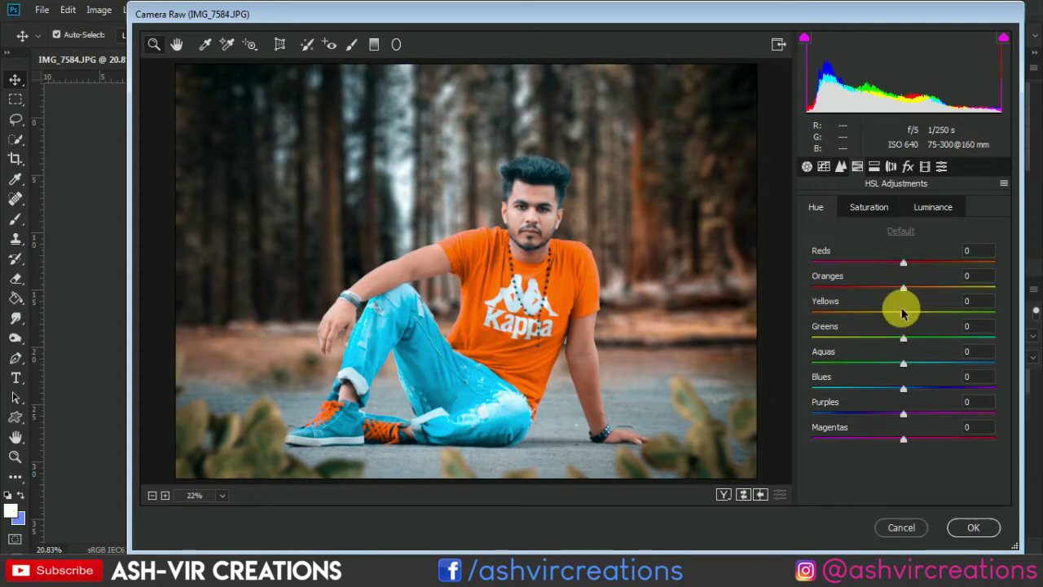
drag(907, 292, 931, 295)
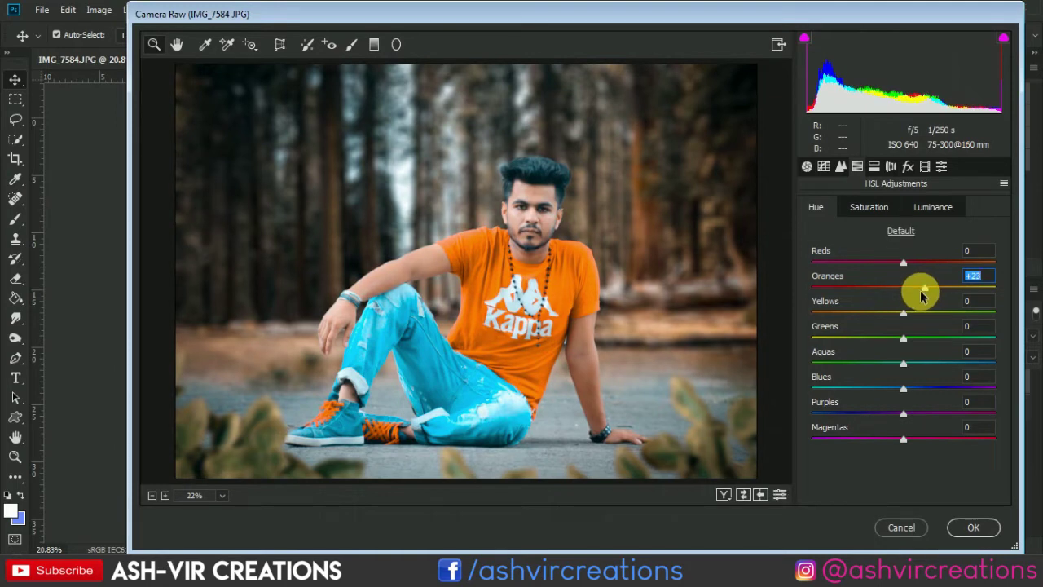
click(869, 207)
mouse_move(916, 293)
mouse_down()
mouse_move(934, 291)
mouse_move(926, 294)
mouse_up()
click(929, 207)
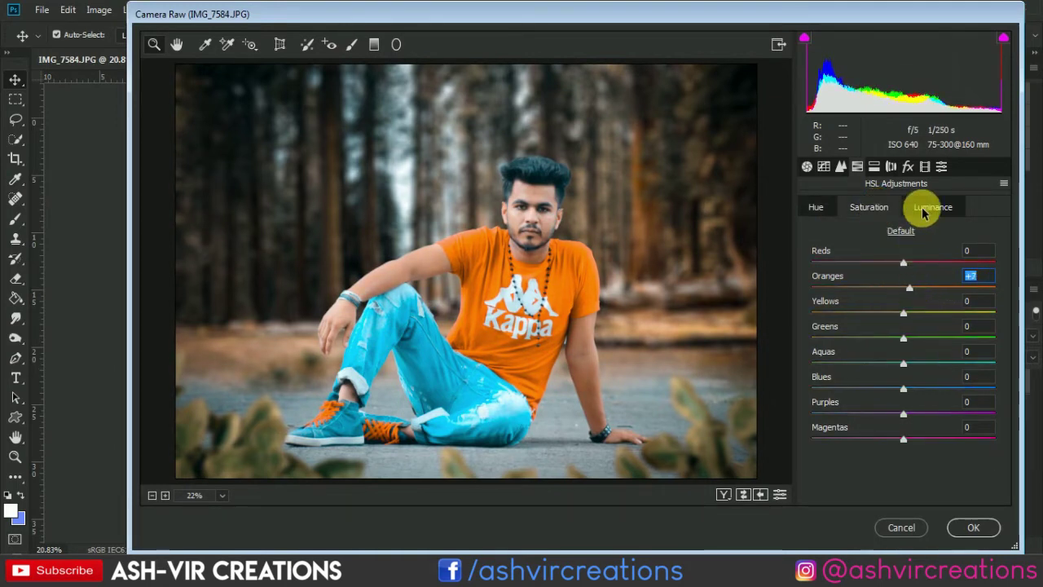
drag(919, 293, 893, 298)
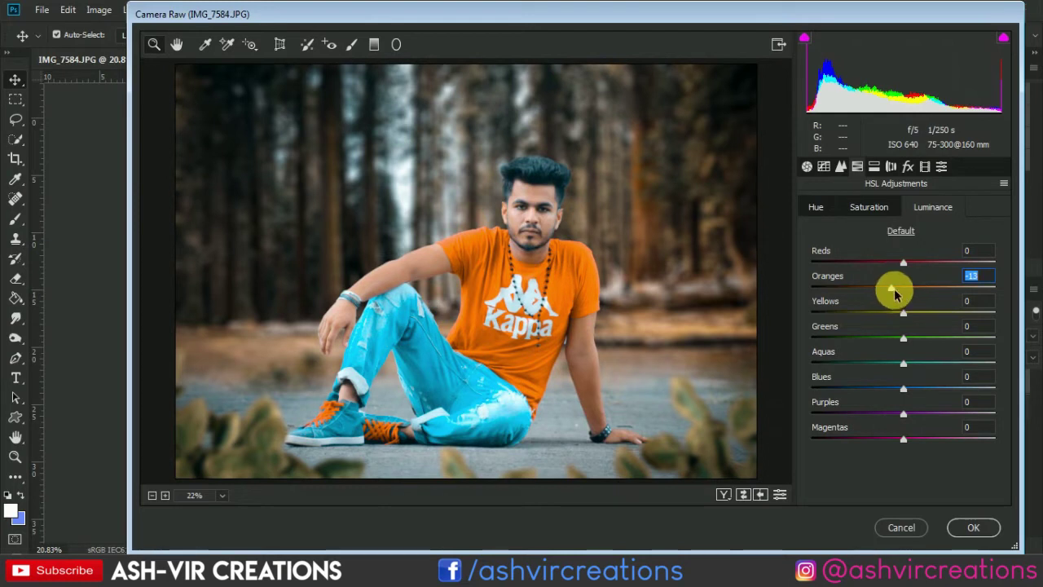
- Split-tone the image with highlights hue 167 and saturation 10, and shadows hue 165 and saturation 11
click(875, 166)
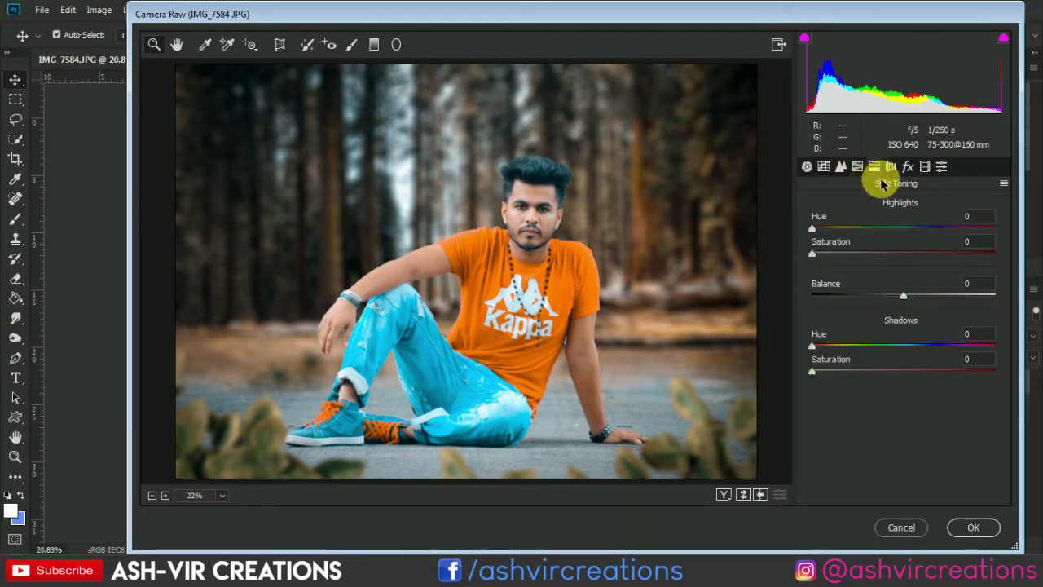
click(832, 227)
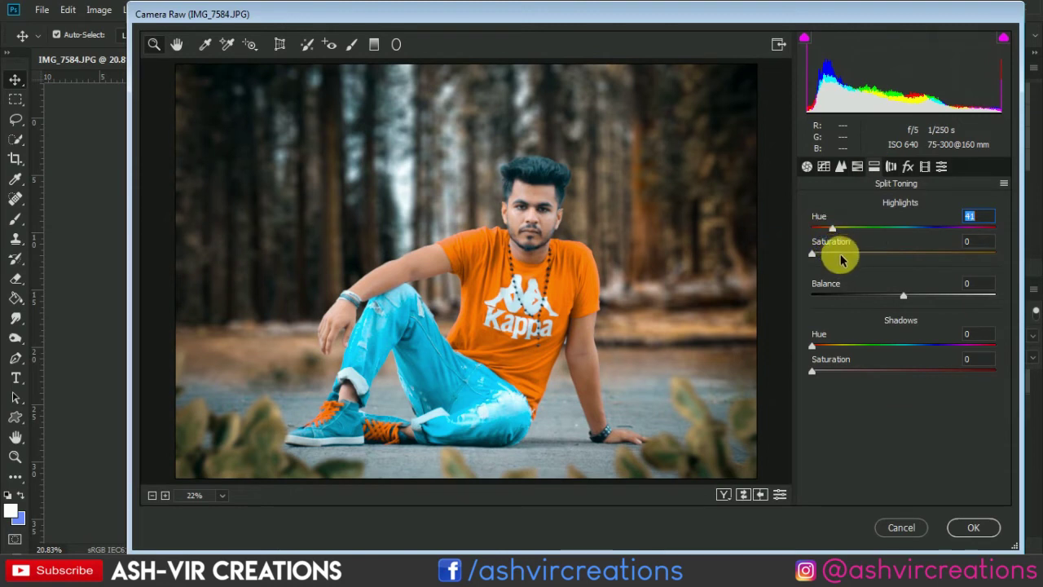
click(841, 255)
drag(832, 227, 840, 269)
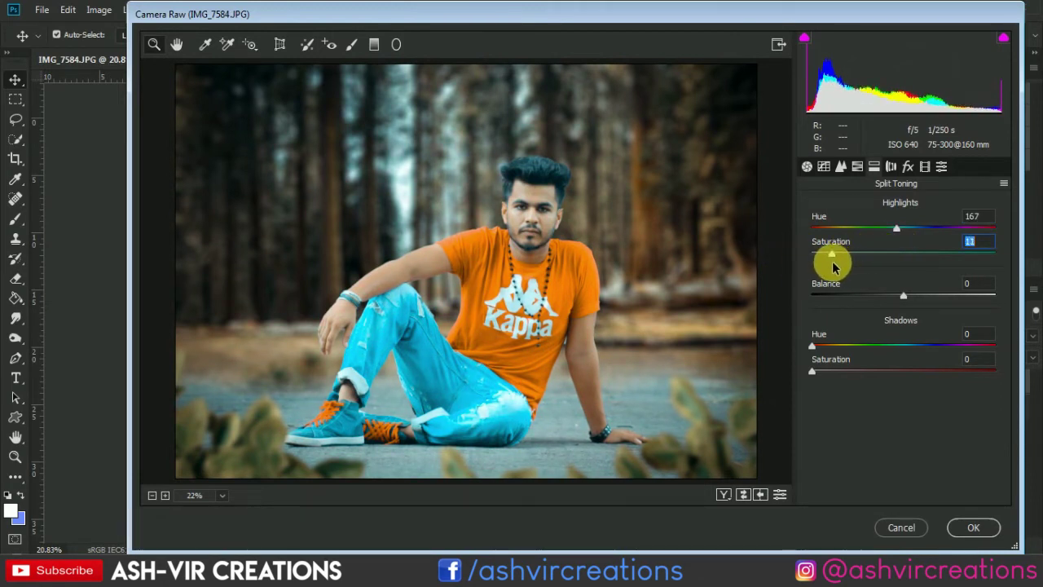
click(848, 168)
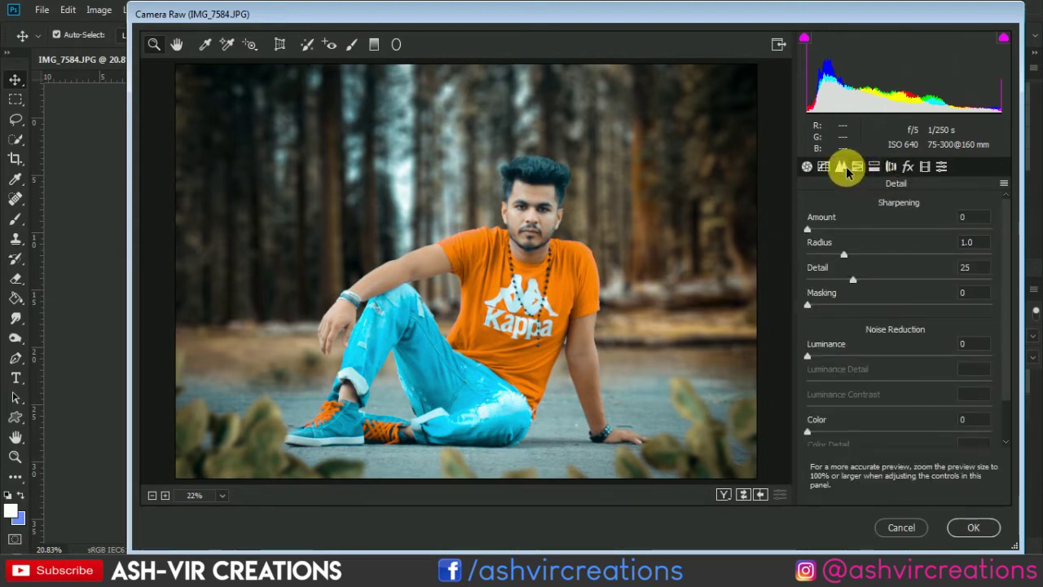
click(859, 167)
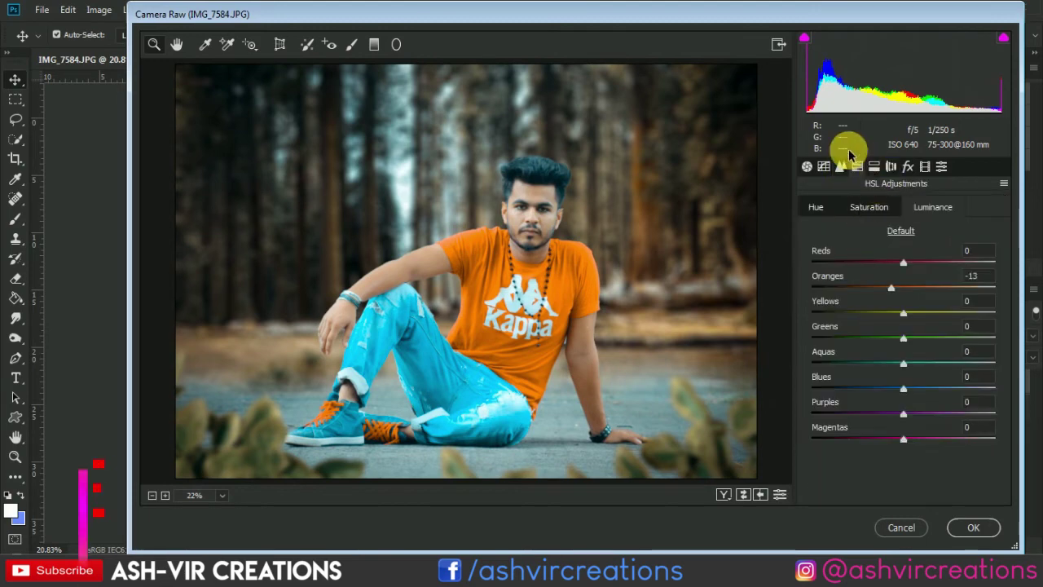
click(873, 166)
drag(833, 371, 833, 396)
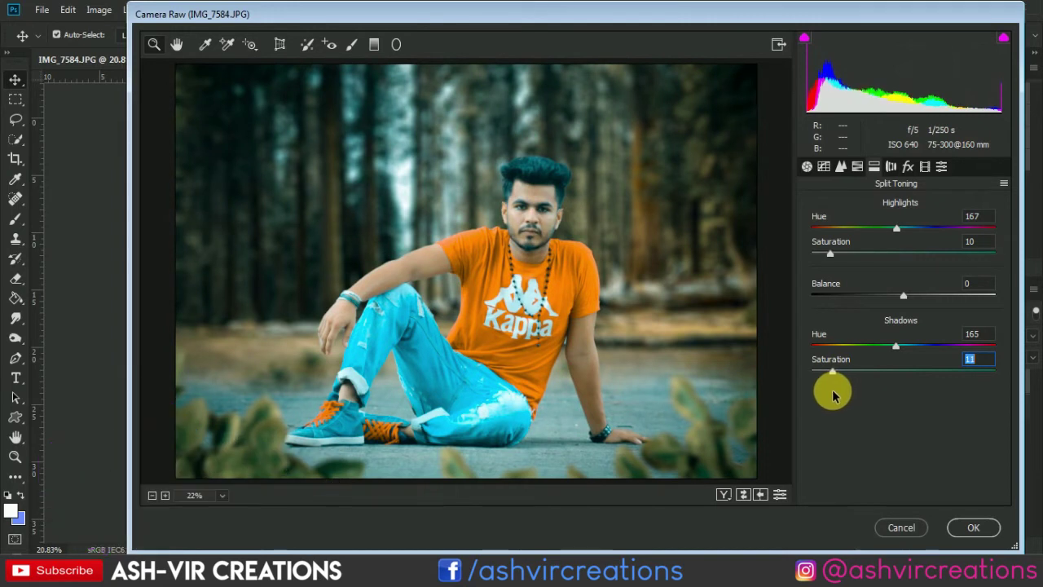
- On the point tone curves, set the black point to output 0 for the Blue channel and output 4 for the Green channel
click(840, 168)
click(825, 169)
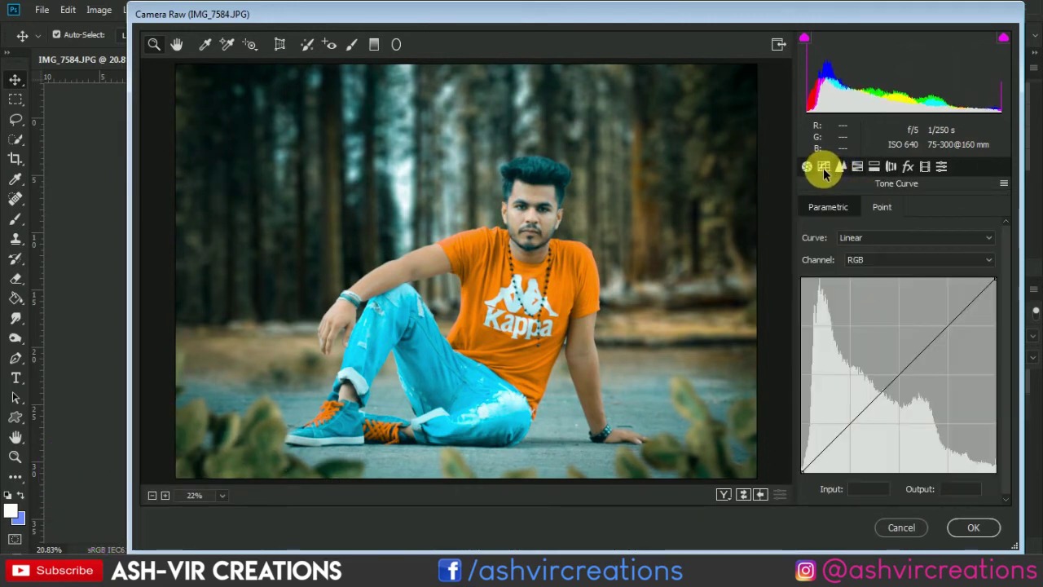
click(860, 260)
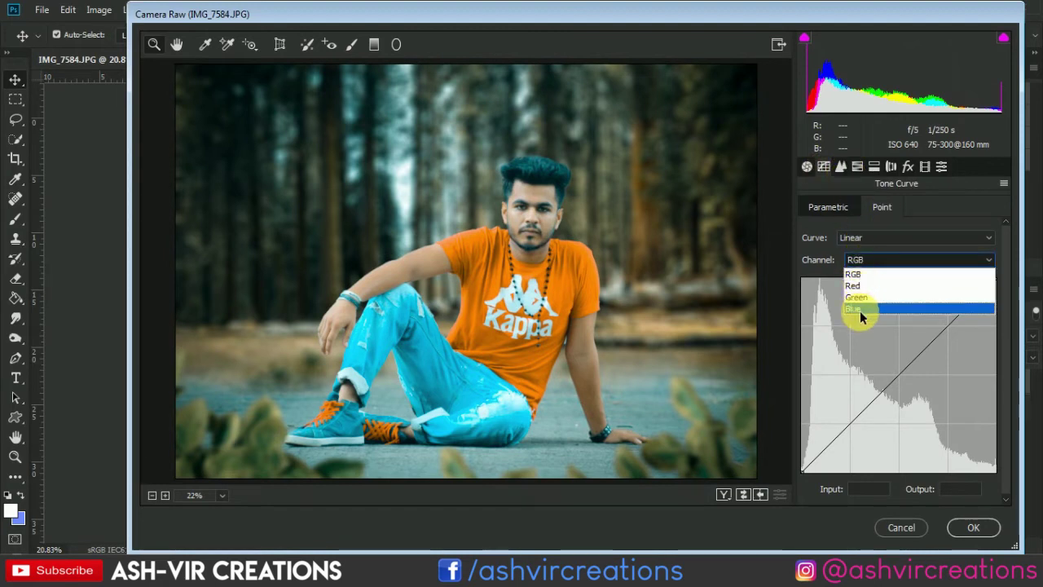
click(858, 308)
drag(818, 465, 788, 484)
click(879, 261)
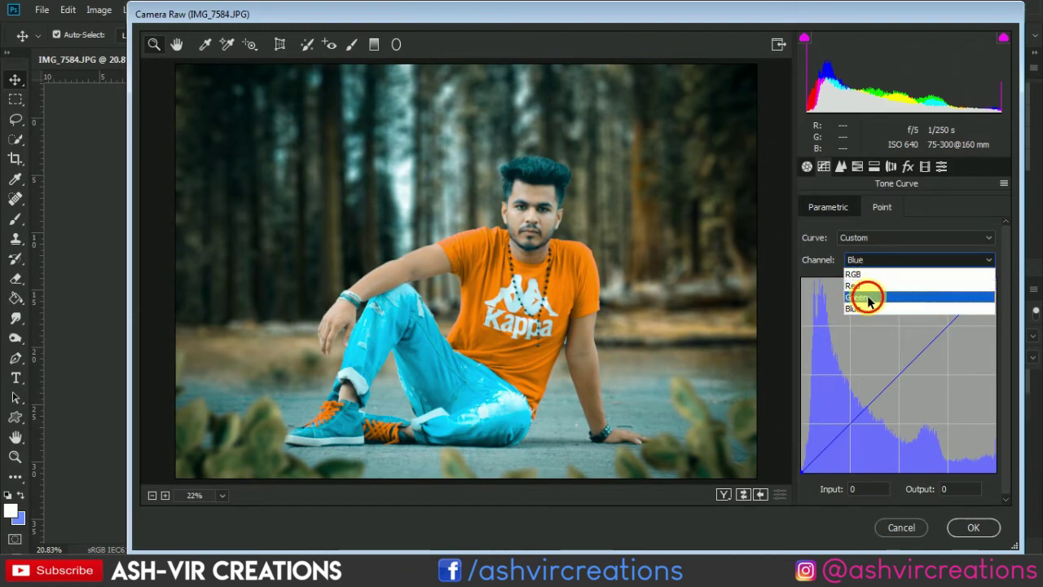
click(863, 296)
mouse_move(816, 484)
mouse_down()
mouse_move(802, 464)
mouse_move(807, 477)
mouse_up()
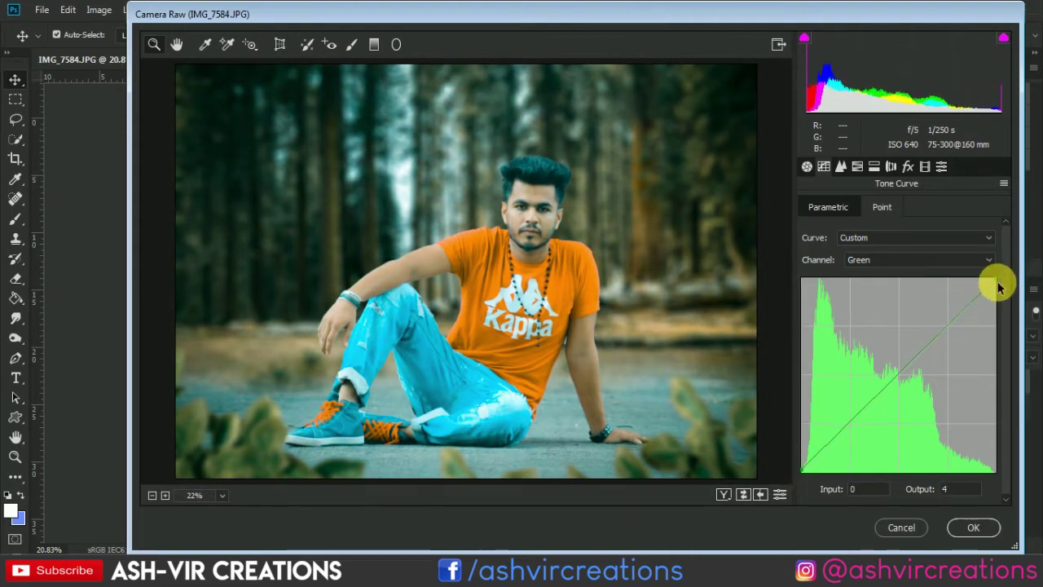
drag(1003, 287, 1018, 256)
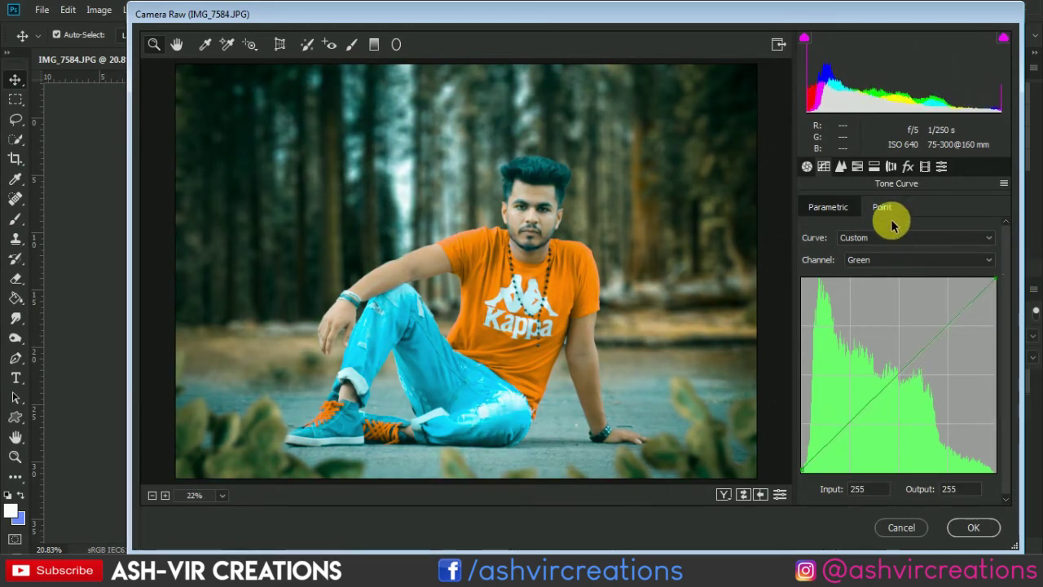
- On the Red channel's point curve, set the black point to input 4, output 0 and the white point to 255, 255
click(855, 261)
click(855, 271)
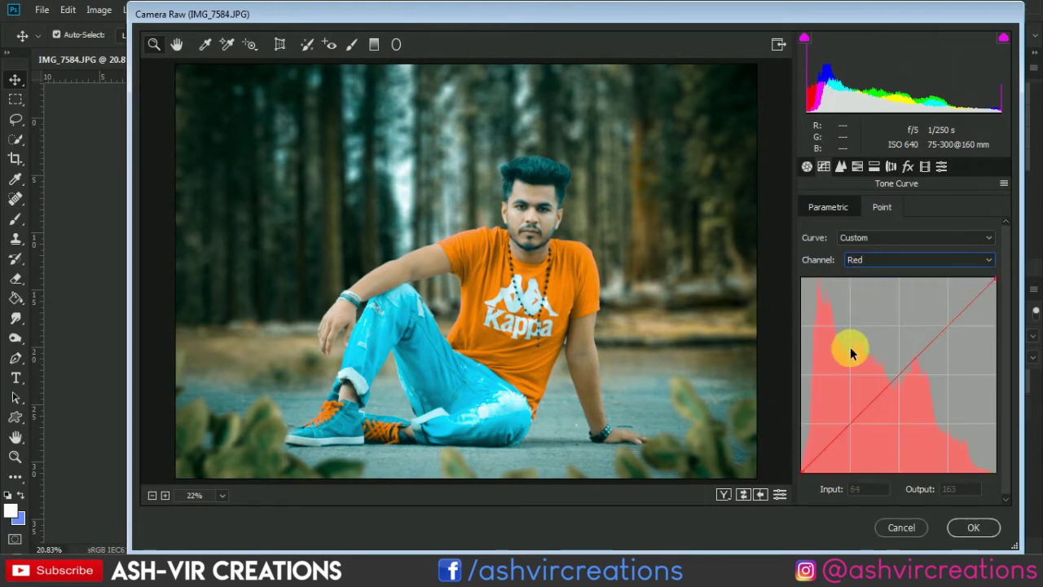
mouse_move(812, 476)
mouse_down()
mouse_move(796, 461)
mouse_move(813, 482)
mouse_up()
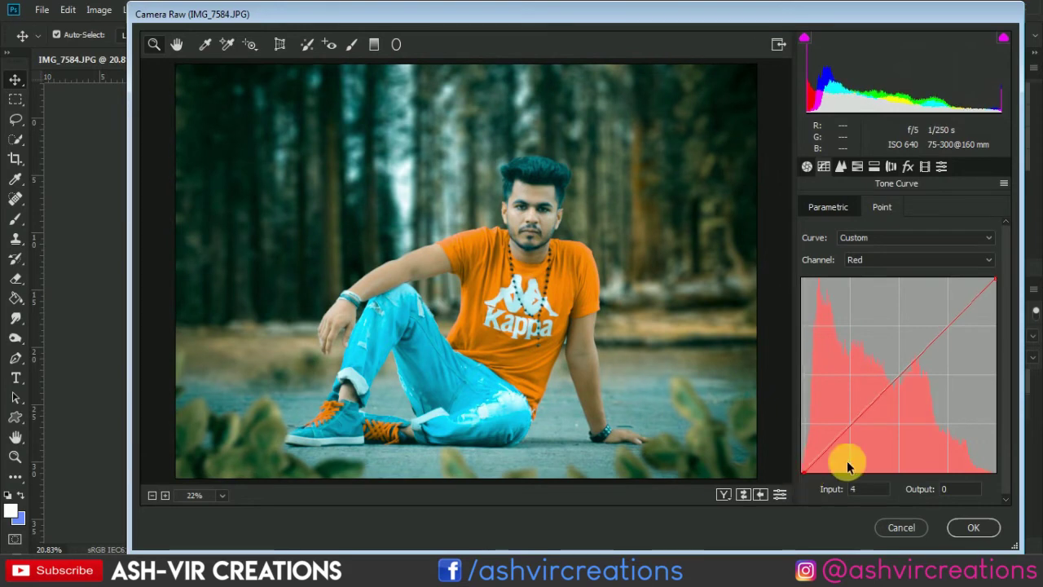
drag(997, 282, 1016, 270)
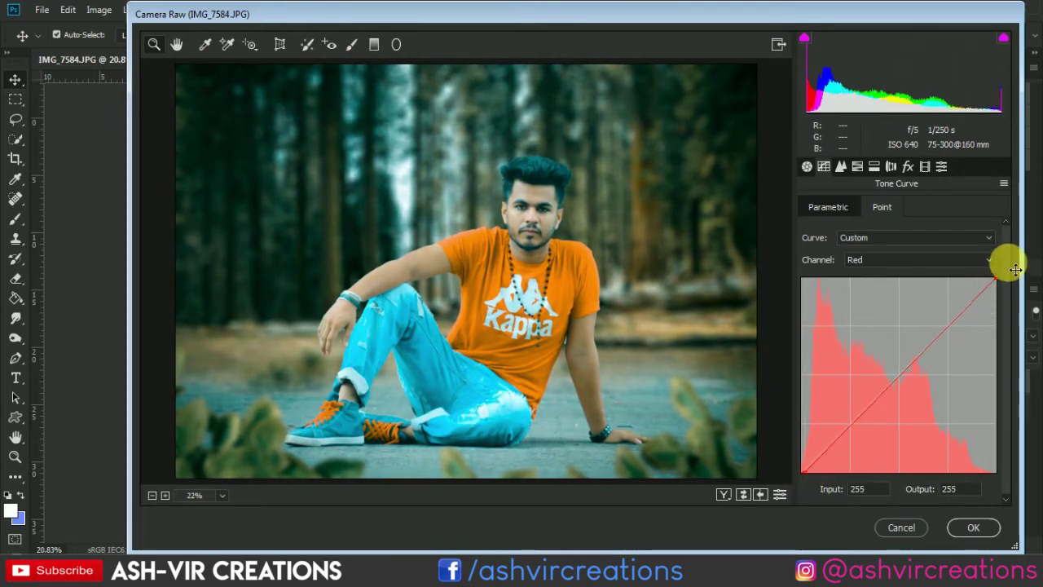
- Set exposure +0.20, contrast +13, highlights -72, shadows +31, whites +5 and blacks +10, and apply the Camera Raw Filter
click(807, 166)
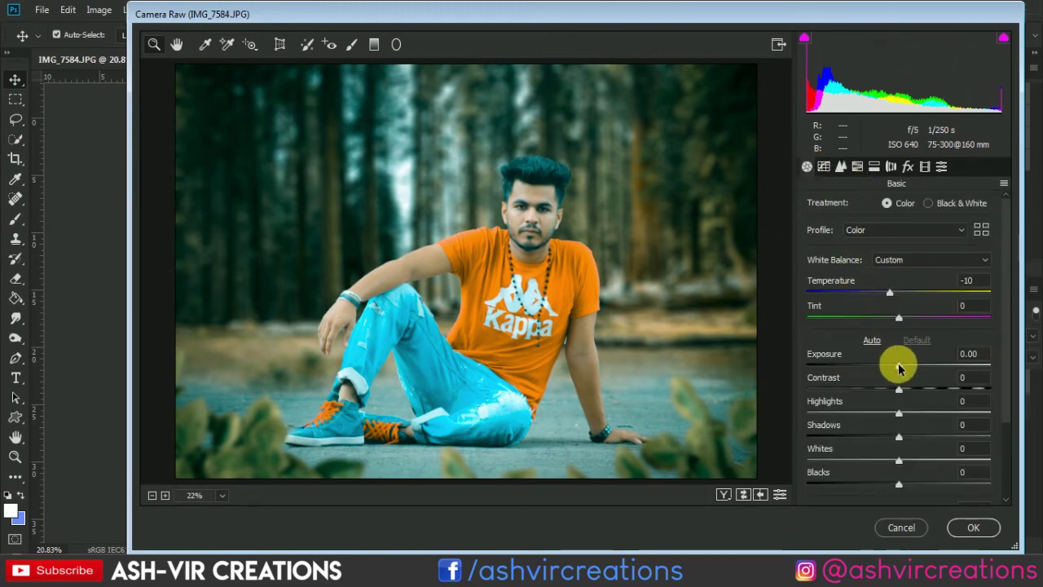
drag(899, 368, 835, 422)
drag(899, 436, 908, 482)
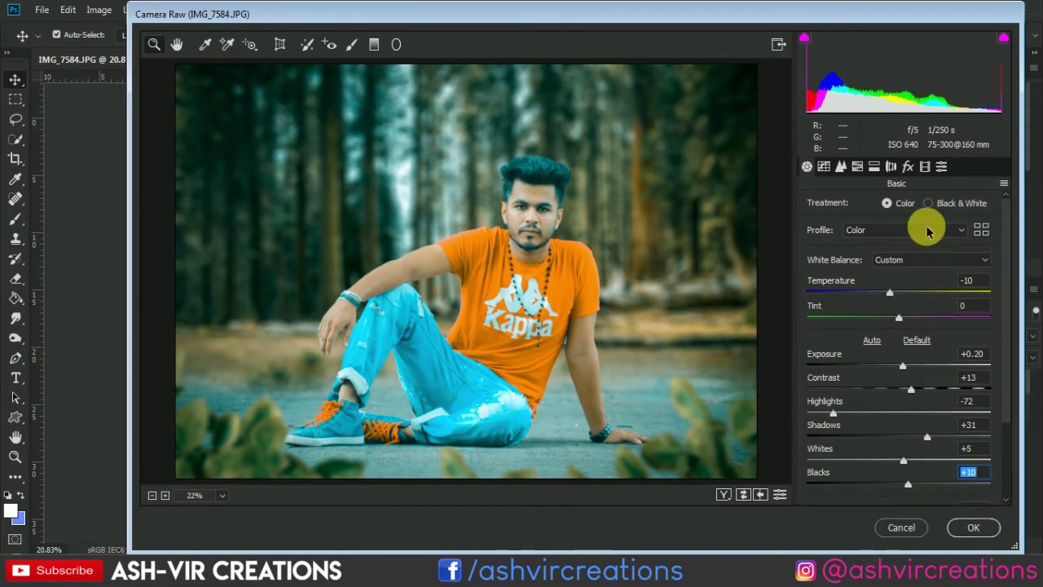
click(939, 167)
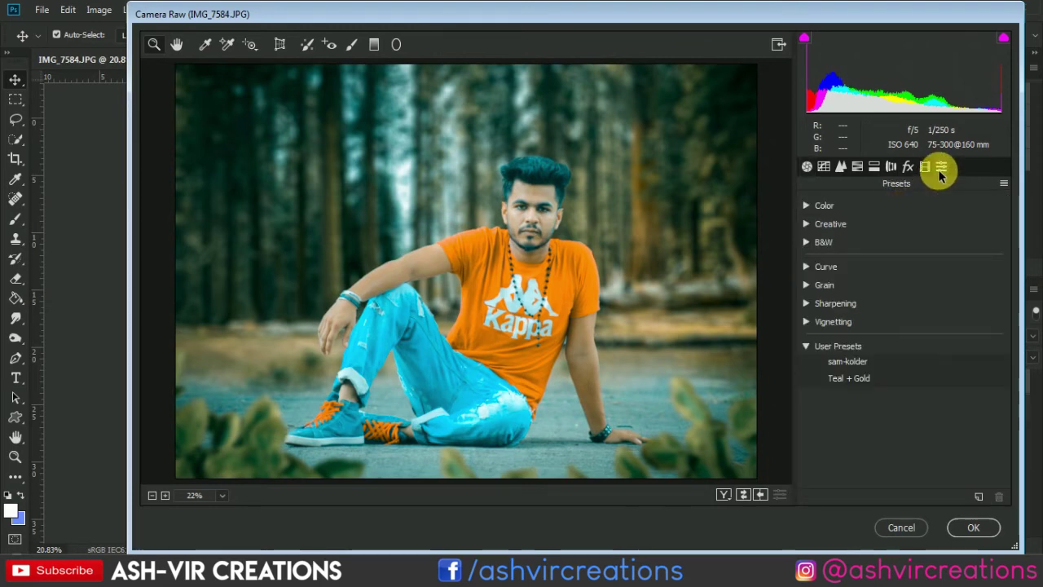
click(927, 168)
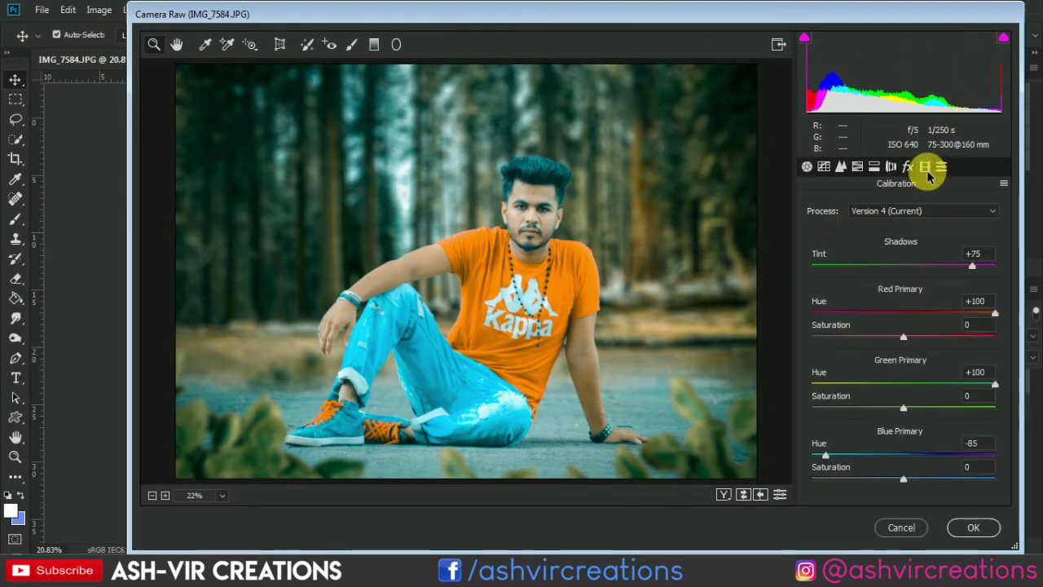
click(973, 527)
- Reopen the Camera Raw Filter on the graded layer and shift the HSL hues: greens +67 and aquas -8
scroll(449, 205, down, 1)
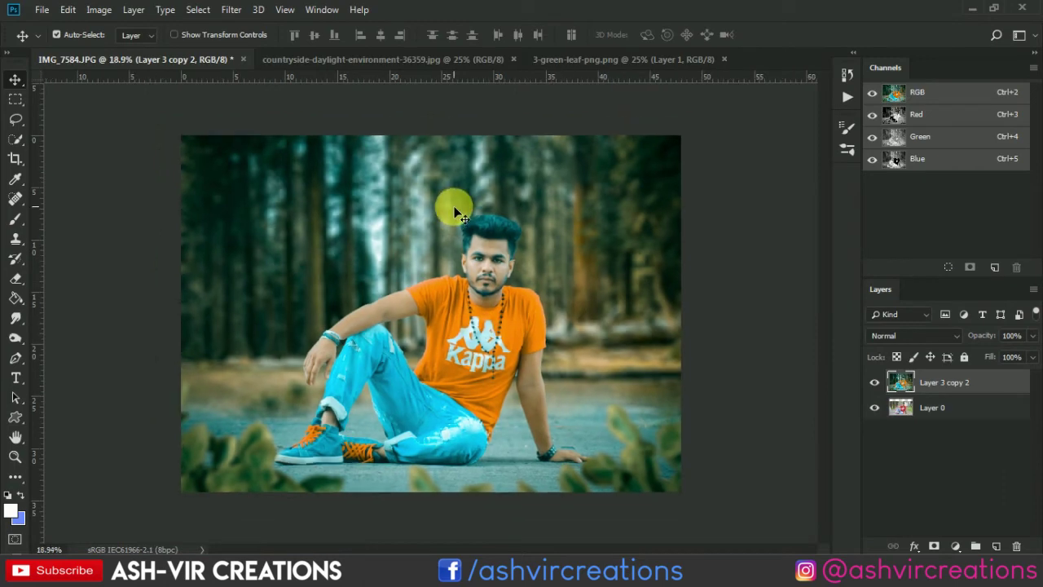
click(231, 9)
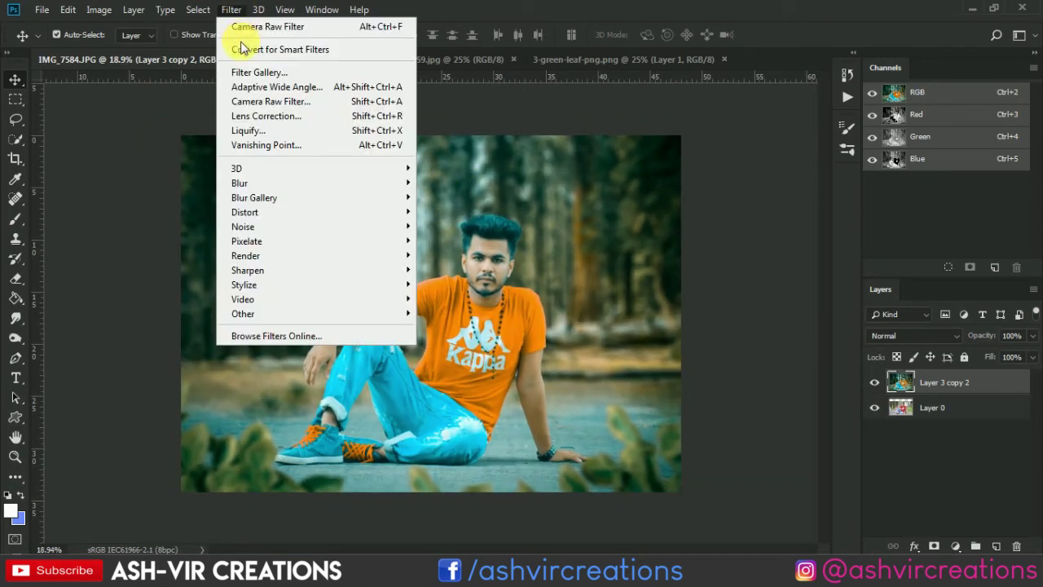
click(273, 101)
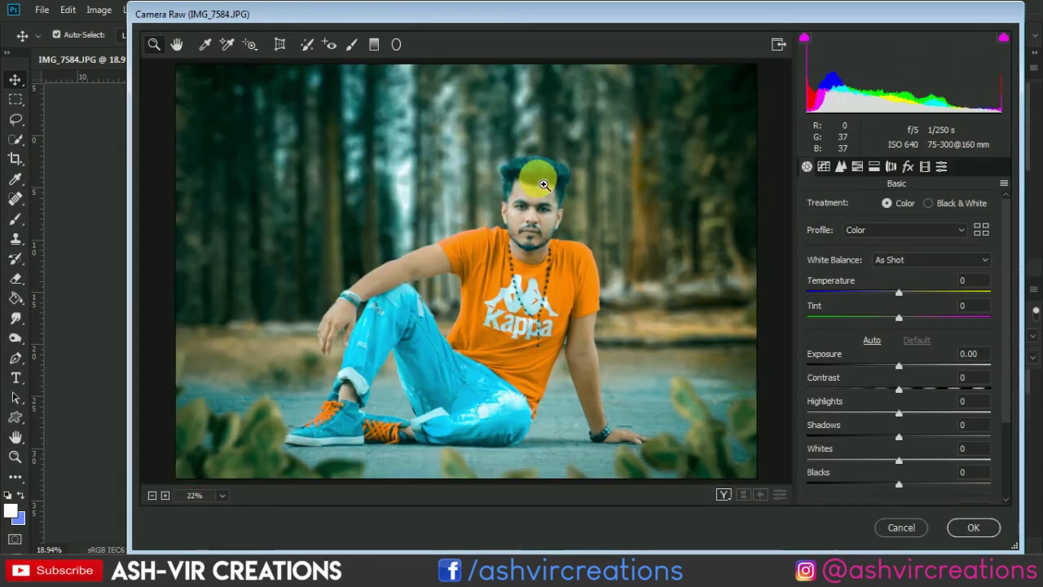
click(858, 166)
click(817, 207)
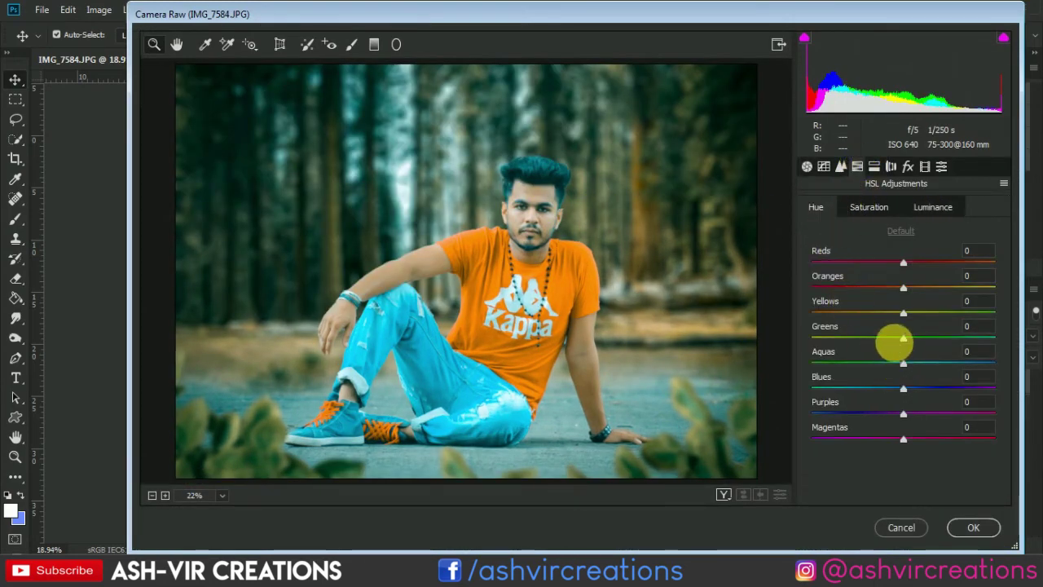
drag(897, 338, 977, 345)
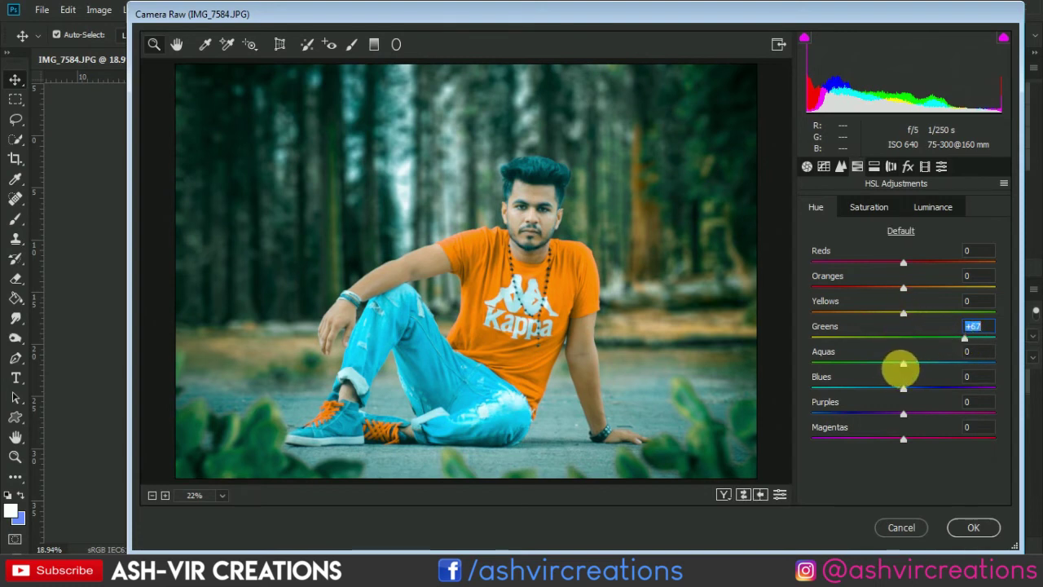
mouse_move(903, 363)
mouse_down()
mouse_move(855, 365)
mouse_move(943, 368)
mouse_move(868, 377)
mouse_move(810, 367)
mouse_move(903, 382)
mouse_up()
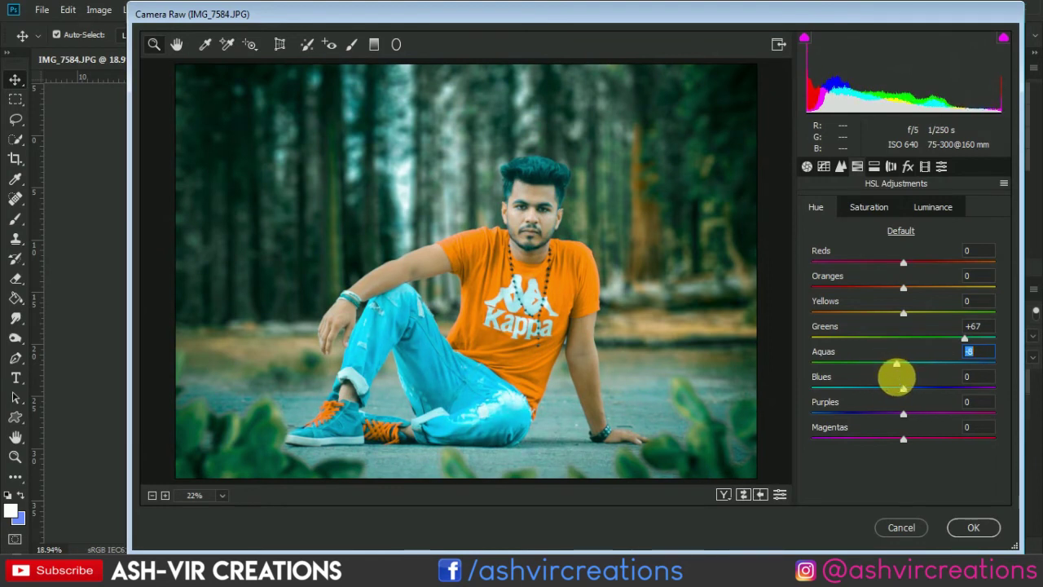
- Set HSL saturation to +4 for greens and +3 for aquas, greens luminance to -16, and apply the filter
click(872, 209)
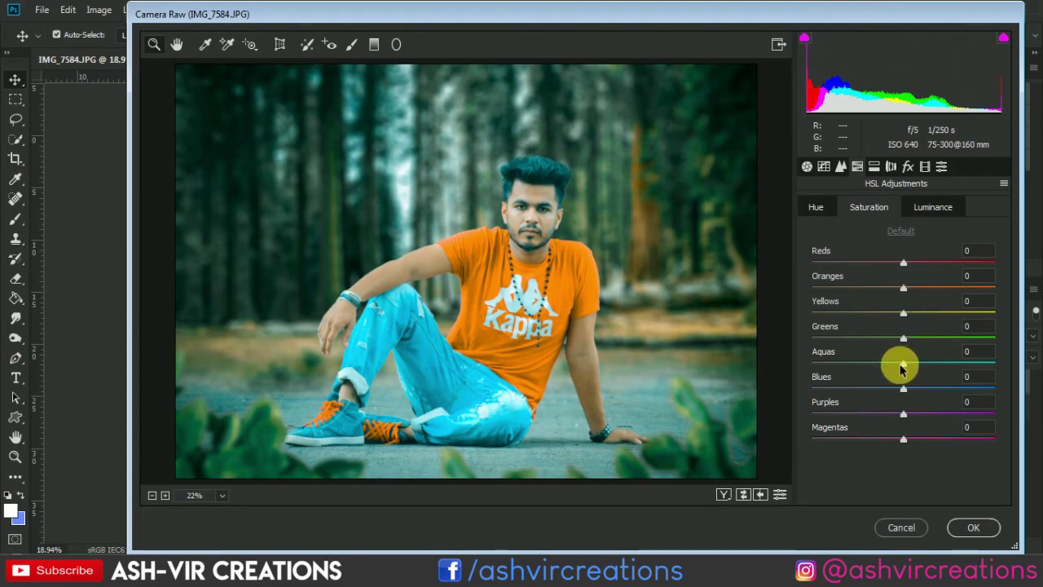
drag(901, 369, 922, 335)
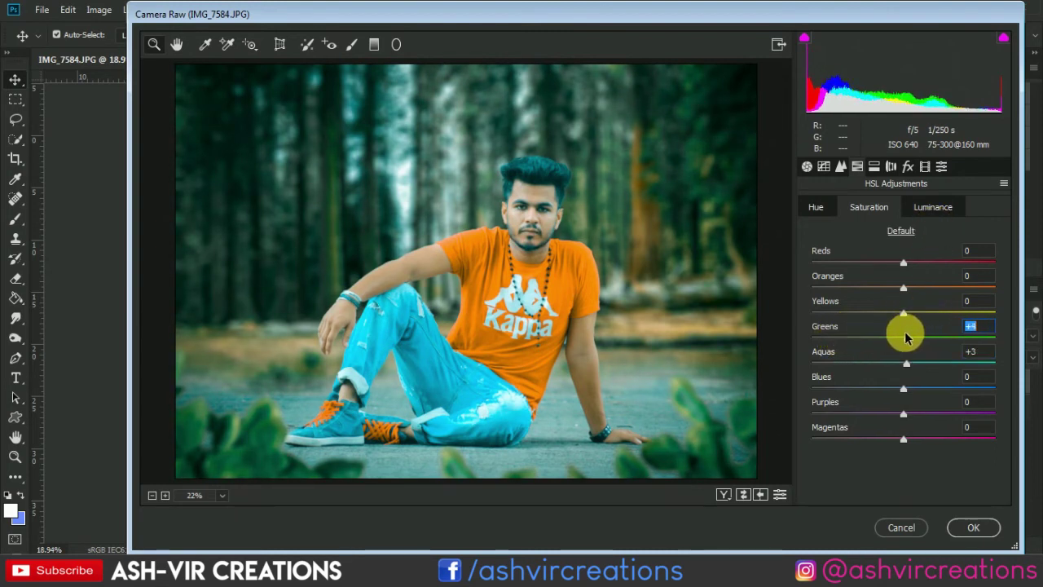
click(933, 207)
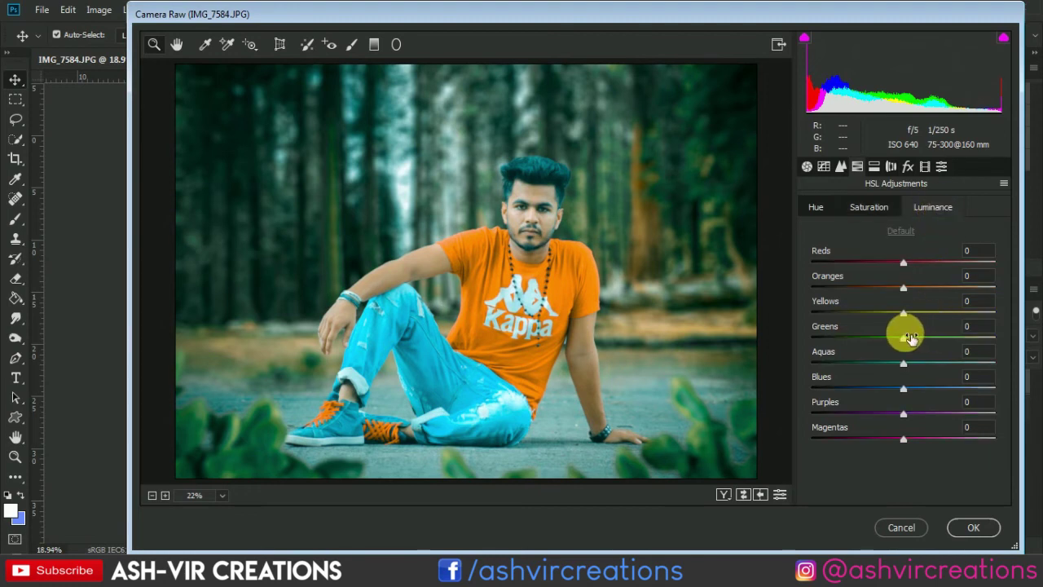
mouse_move(903, 335)
mouse_down()
mouse_move(943, 342)
mouse_move(860, 342)
mouse_move(887, 346)
mouse_up()
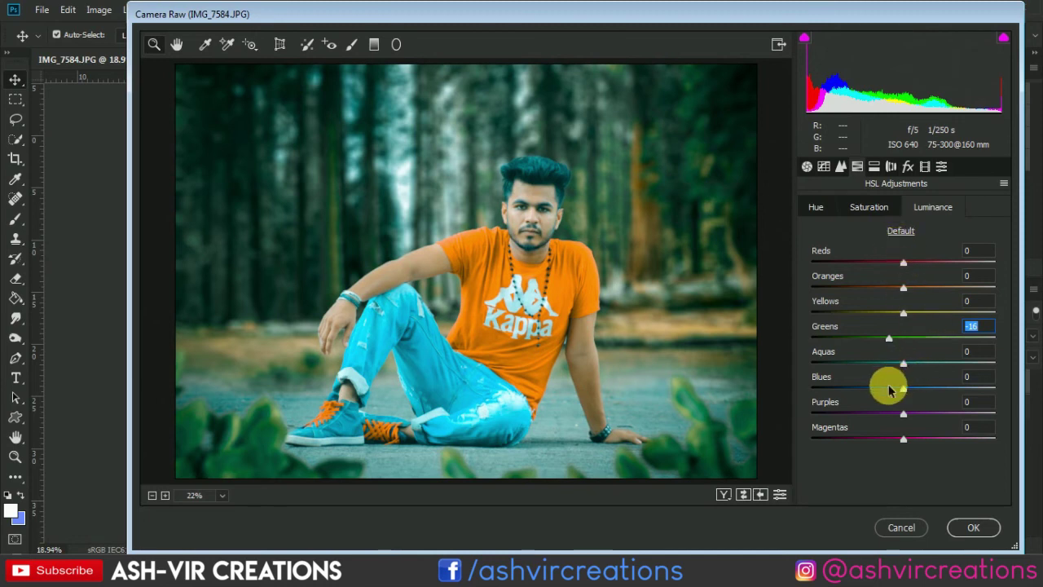
click(819, 209)
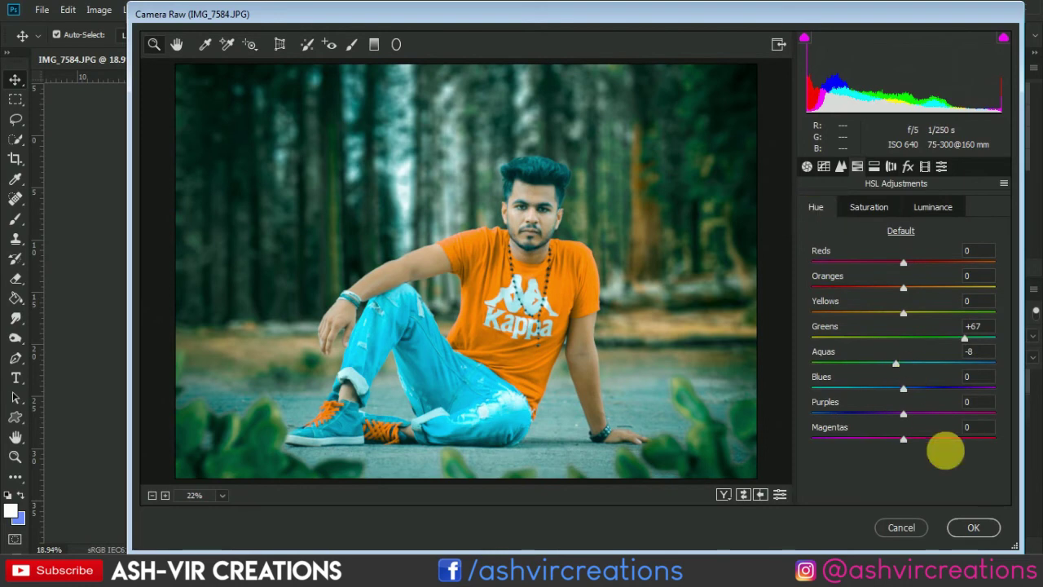
click(972, 529)
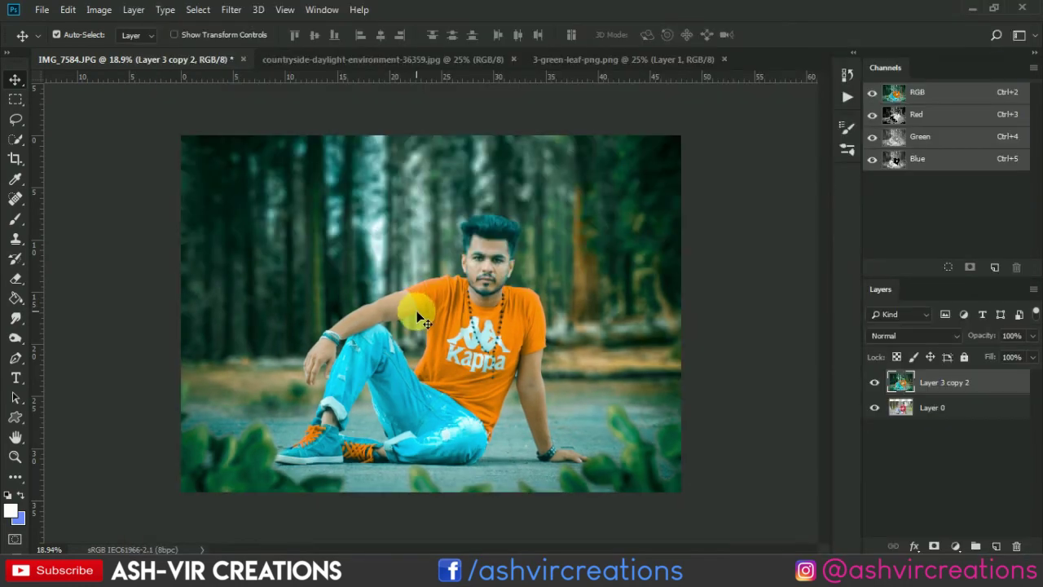
- Add a new layer above the graded image and paint one soft white spot of brush size 700 near the man's arm
scroll(417, 311, down, 1)
scroll(417, 312, up, 2)
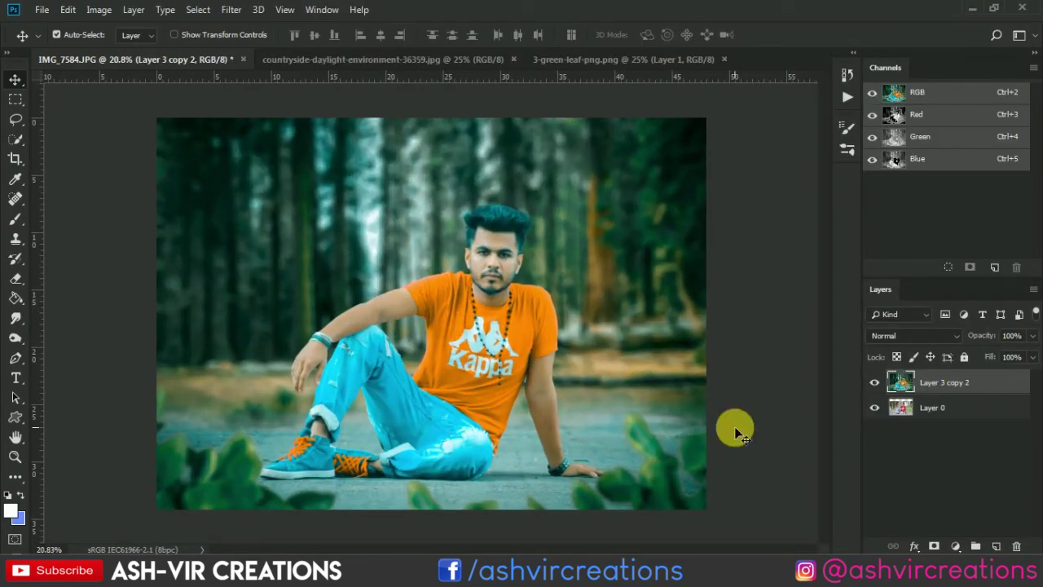
click(997, 546)
click(18, 219)
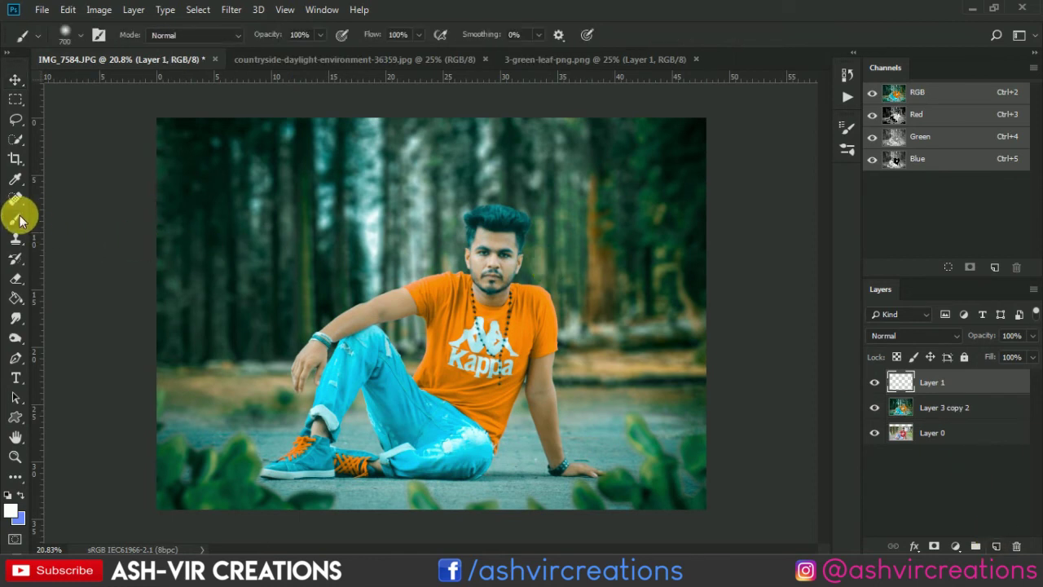
click(378, 303)
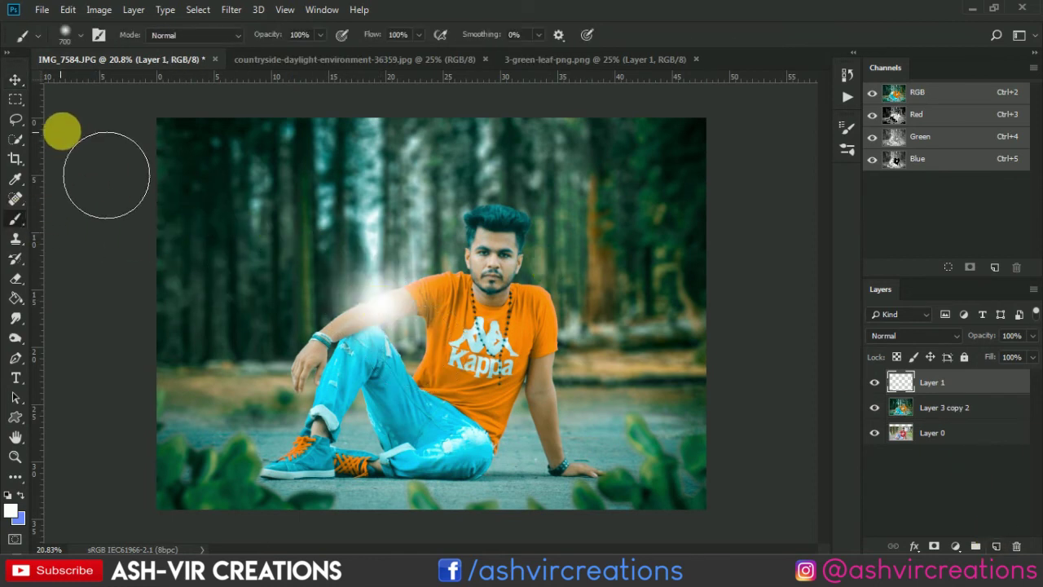
- Free-transform the white spot to about 433% width and 323% height, placing it as a glow at the photo's upper-left corner
click(15, 79)
click(68, 9)
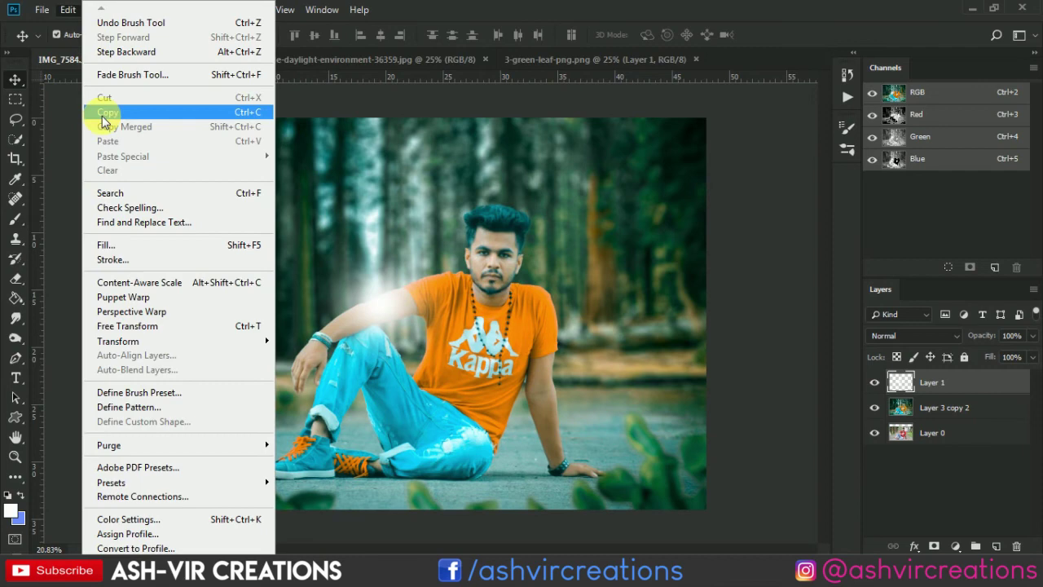
click(148, 331)
drag(432, 343, 190, 133)
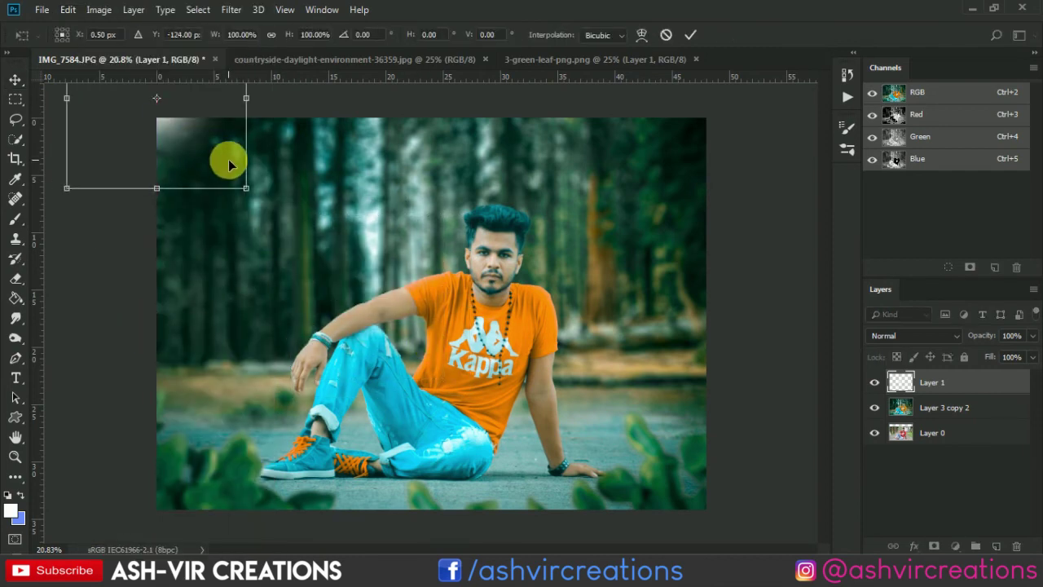
drag(246, 188, 463, 379)
drag(341, 260, 320, 170)
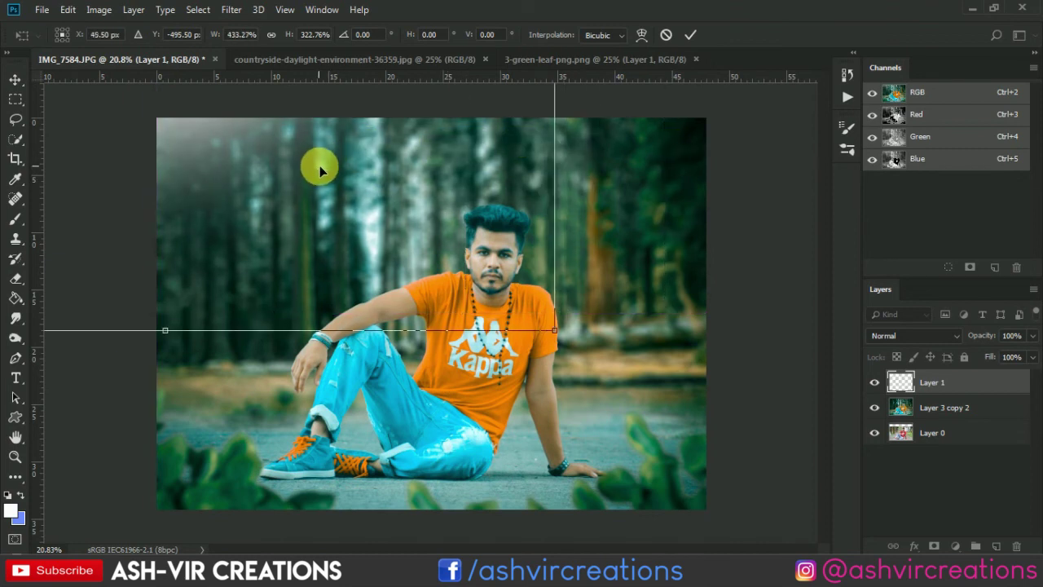
double_click(327, 166)
scroll(326, 166, down, 6)
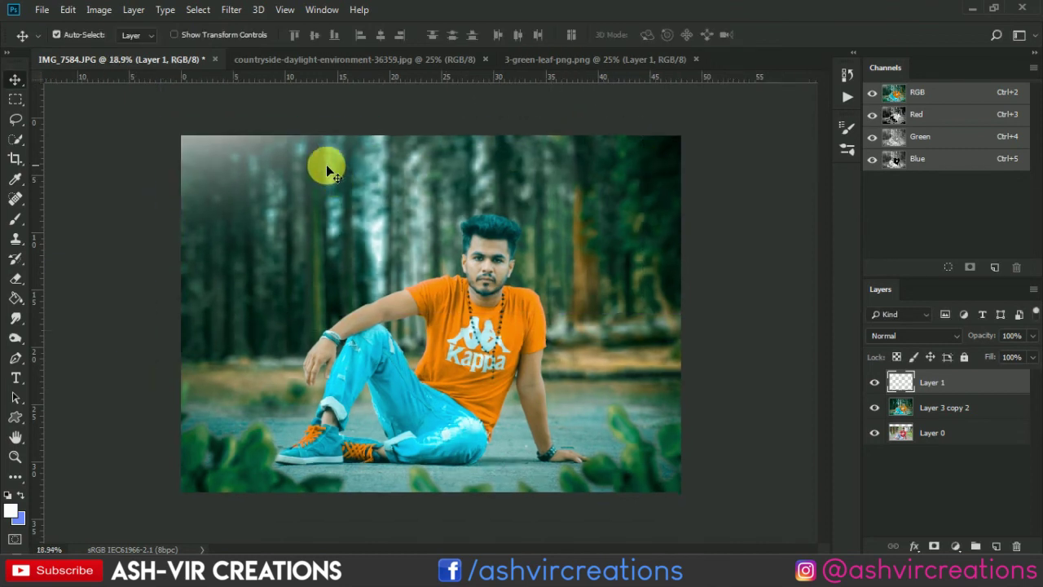
scroll(326, 165, up, 5)
scroll(326, 166, up, 1)
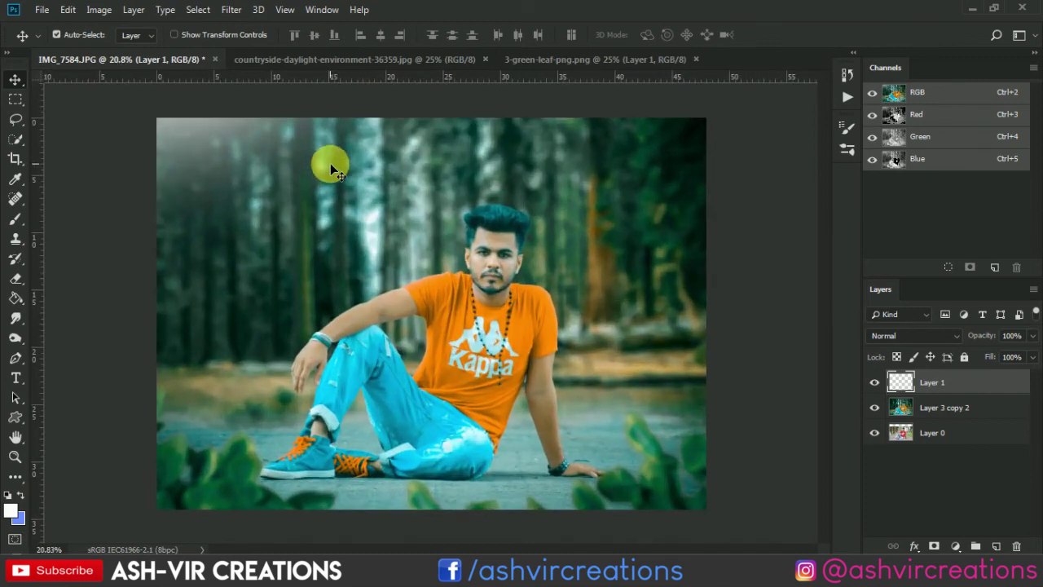
- Merge the glow layer with the graded image layer, Layer 3 copy 2
shift+click(936, 414)
right_click(936, 414)
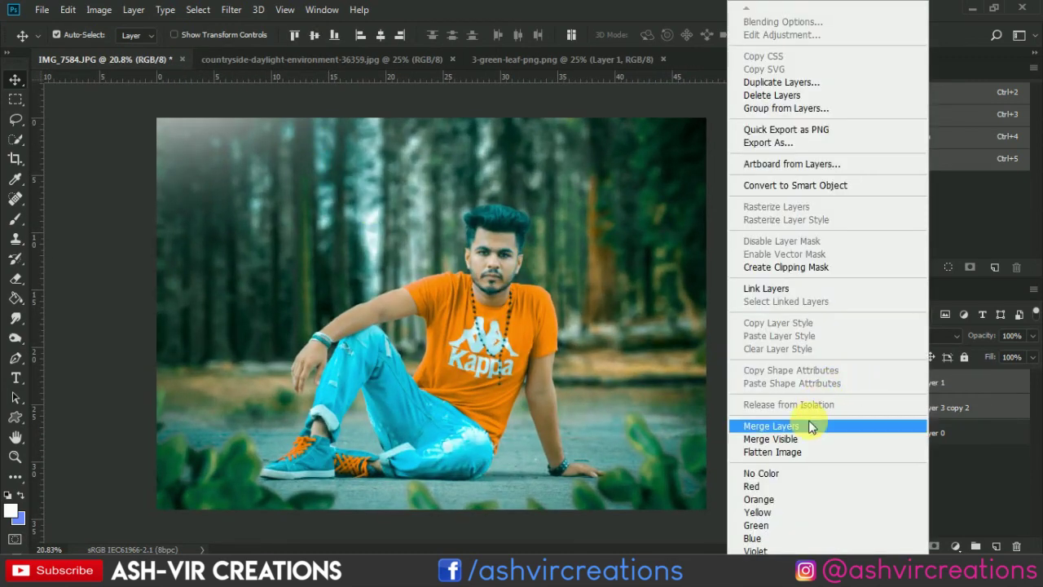
click(811, 424)
- Compare the finished edit with the original photo by repeatedly hiding and showing the merged layer
scroll(603, 343, up, 1)
scroll(603, 342, up, 1)
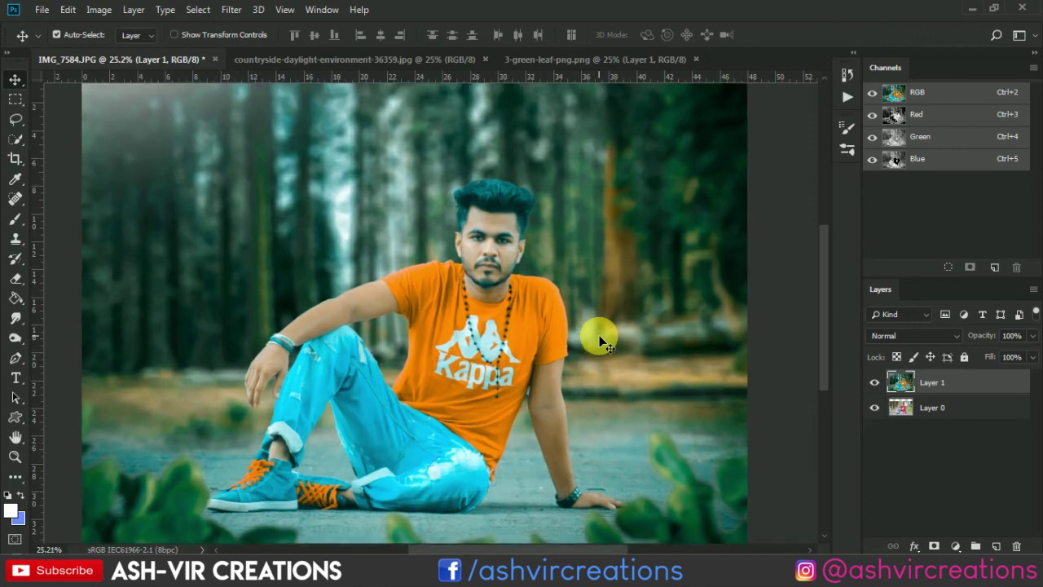
scroll(603, 342, down, 1)
click(875, 382)
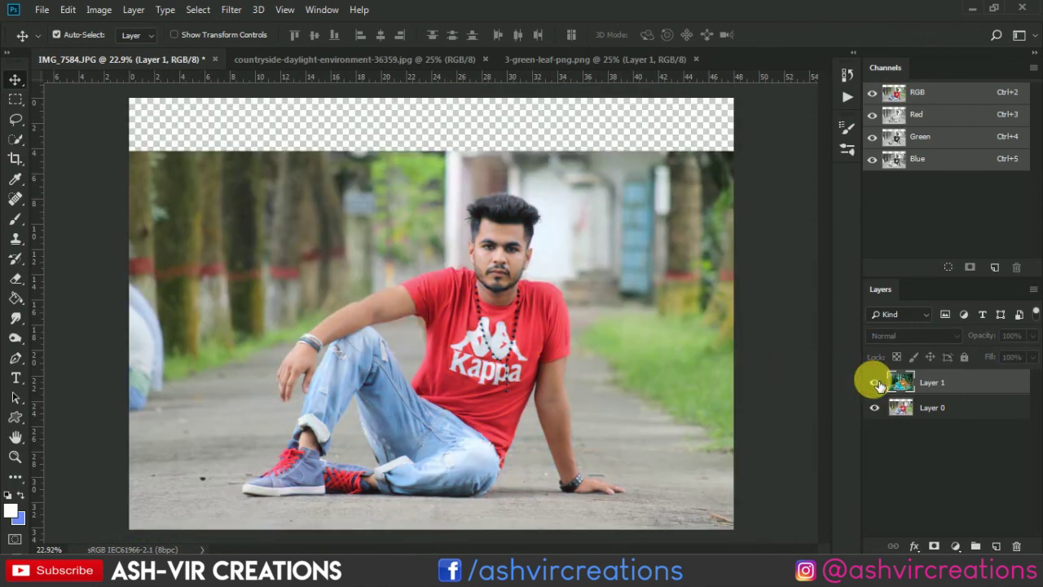
click(876, 383)
click(876, 384)
click(876, 383)
click(876, 383)
click(877, 383)
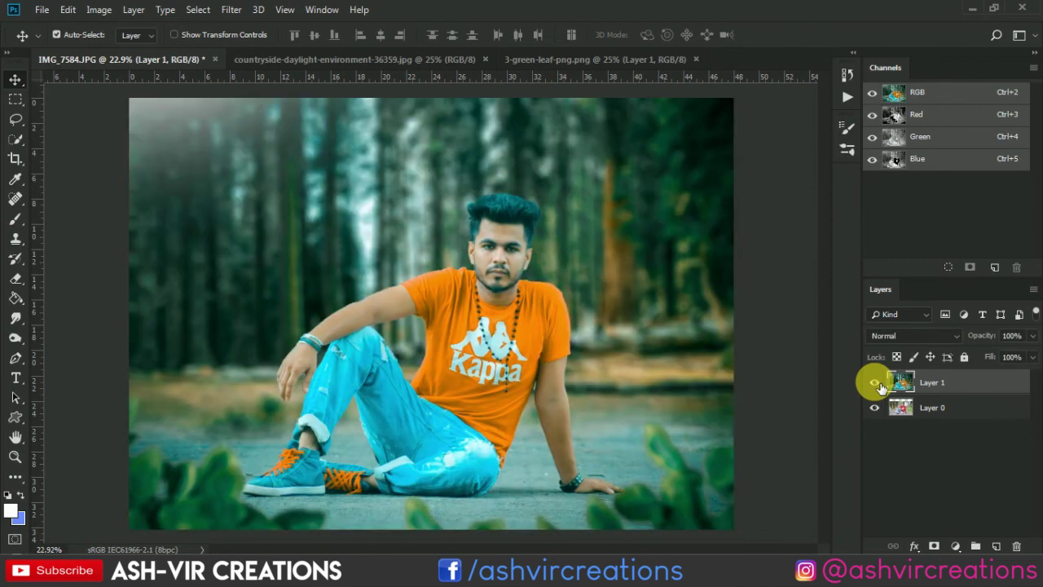